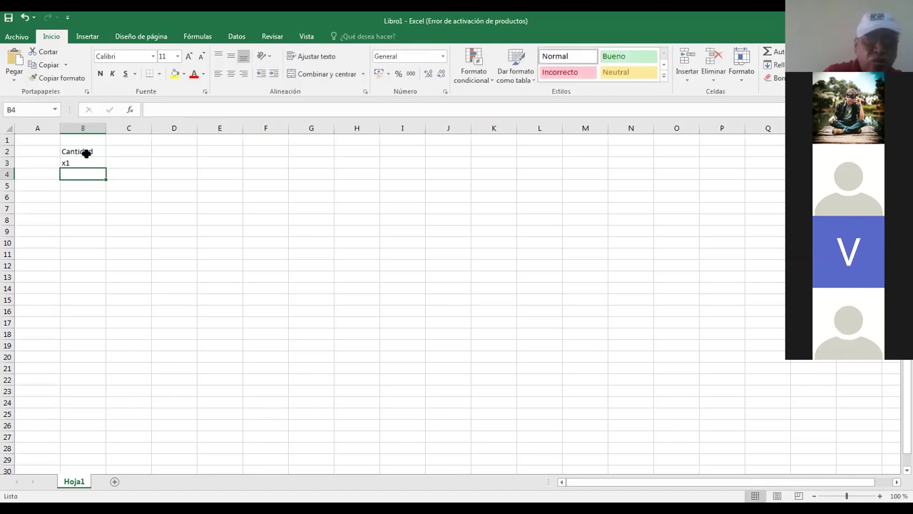
Step: Enter the heading "Utilidad total" in cell C2 and the label "U(x1, x2)" in C3
{"action": "left_click", "coordinate": [130, 152]}
{"action": "type", "text": "U"}
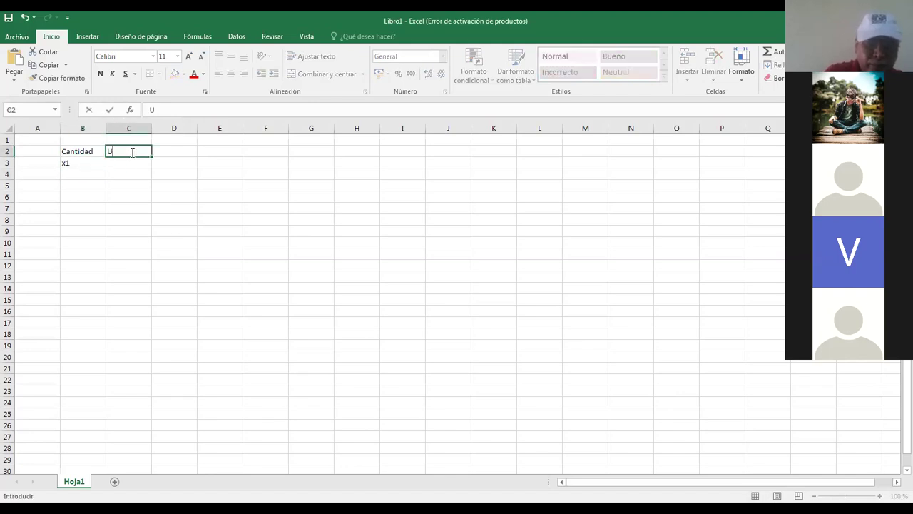
{"action": "type", "text": "tilidad"}
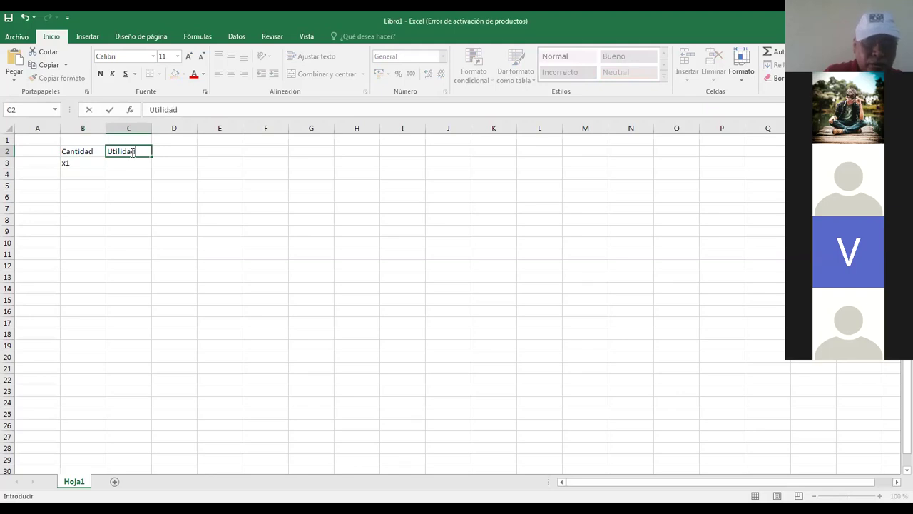
{"action": "type", "text": " total"}
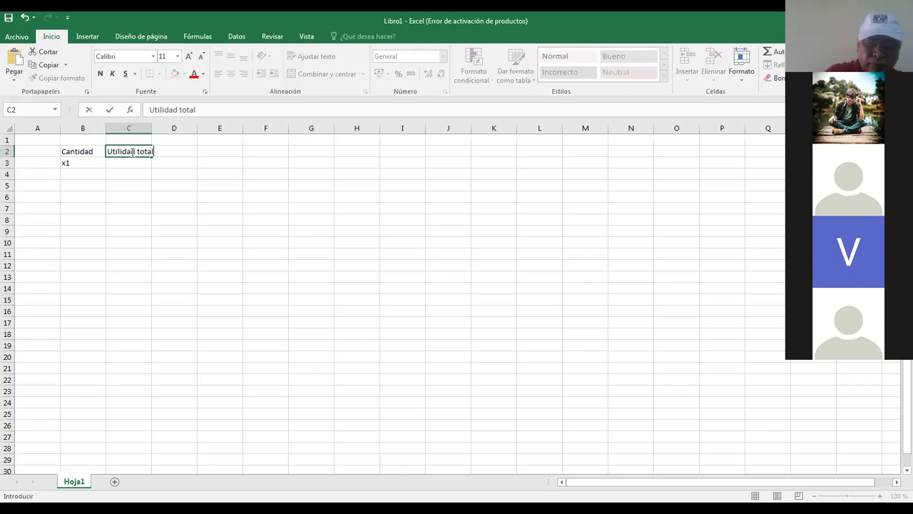
{"action": "key", "text": "Return"}
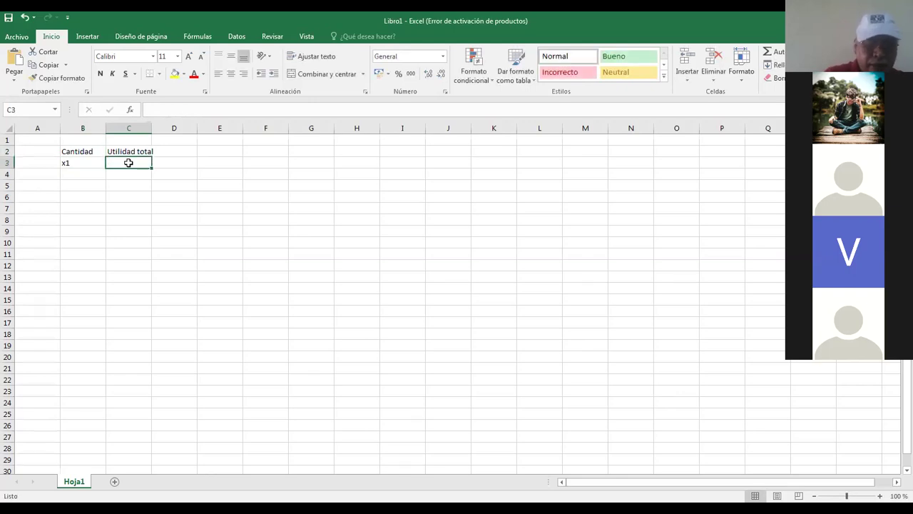
{"action": "type", "text": "U"}
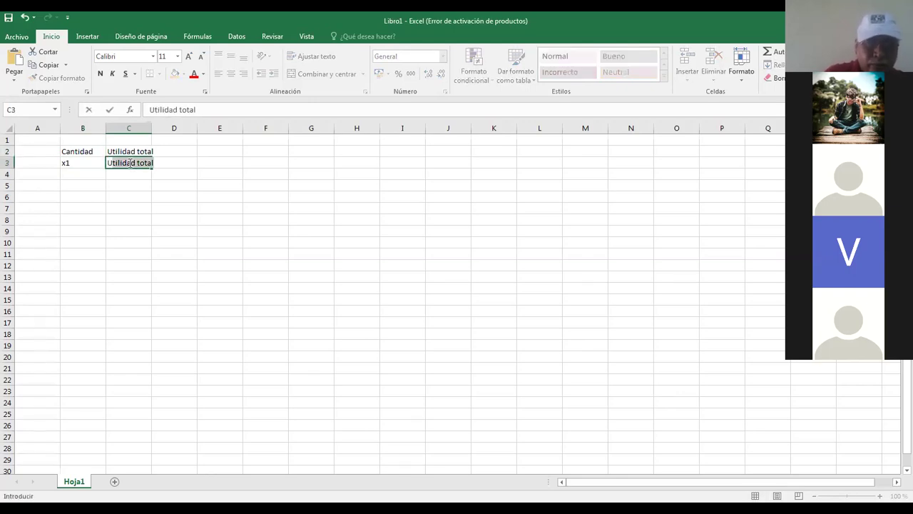
{"action": "type", "text": "(x1, x"}
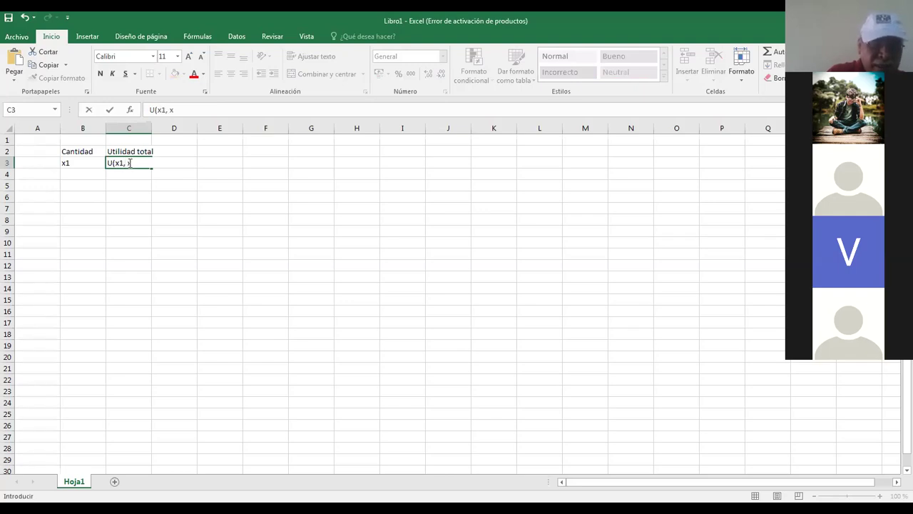
{"action": "type", "text": ")"}
{"action": "key", "text": "Return"}
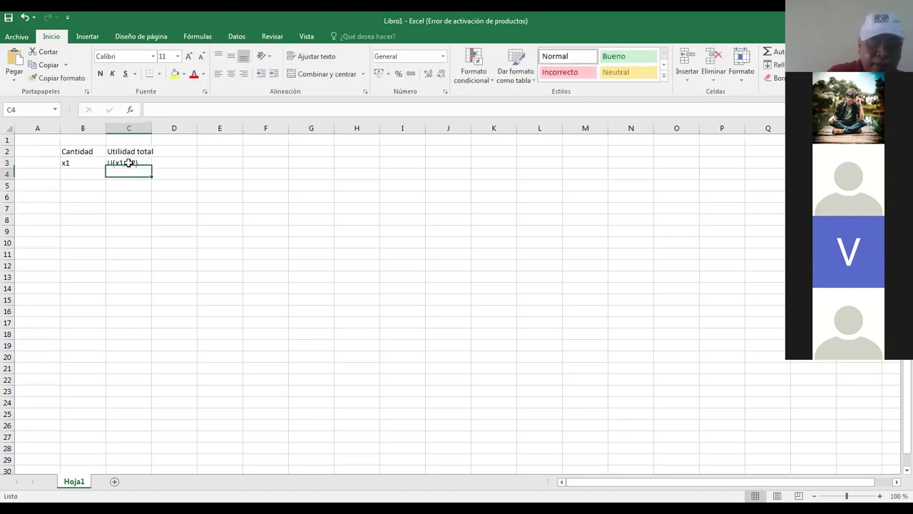
Step: Set the worksheet zoom to a custom value of 130 %
{"action": "left_click", "coordinate": [898, 496]}
{"action": "left_click", "coordinate": [303, 327]}
{"action": "key", "text": "BackSpace"}
{"action": "key", "text": "BackSpace"}
{"action": "type", "text": "30"}
{"action": "key", "text": "Return"}
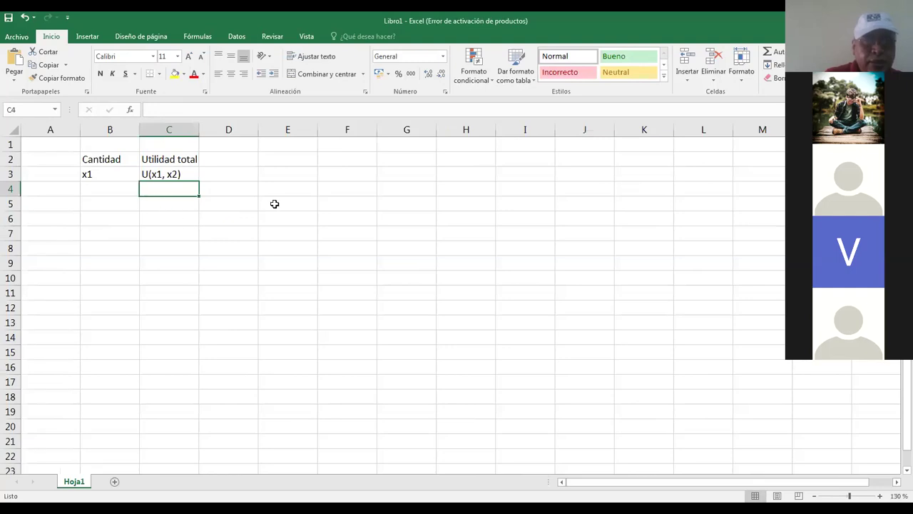
Step: Make the headings in B2:C2 bold and centred, and centre the labels in B3:C3
{"action": "left_click_drag", "start_coordinate": [97, 159], "coordinate": [153, 161]}
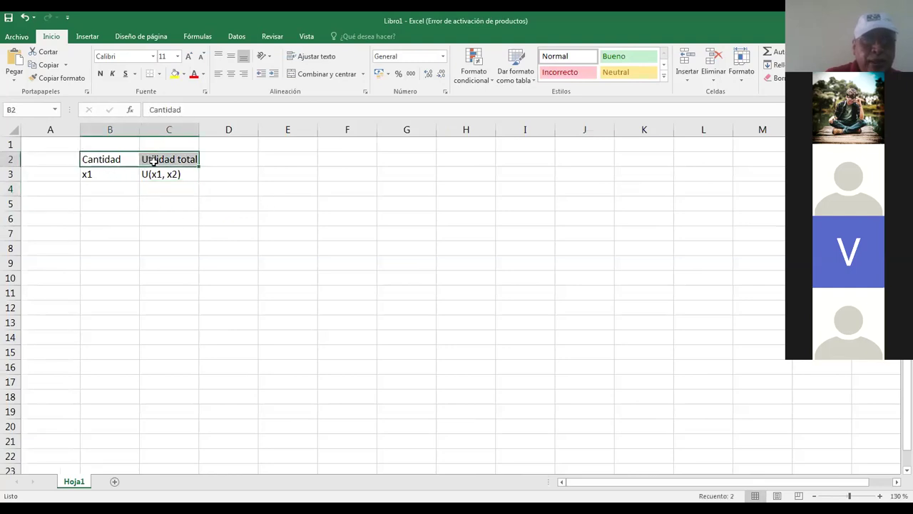
{"action": "left_click", "coordinate": [230, 75]}
{"action": "left_click", "coordinate": [101, 74]}
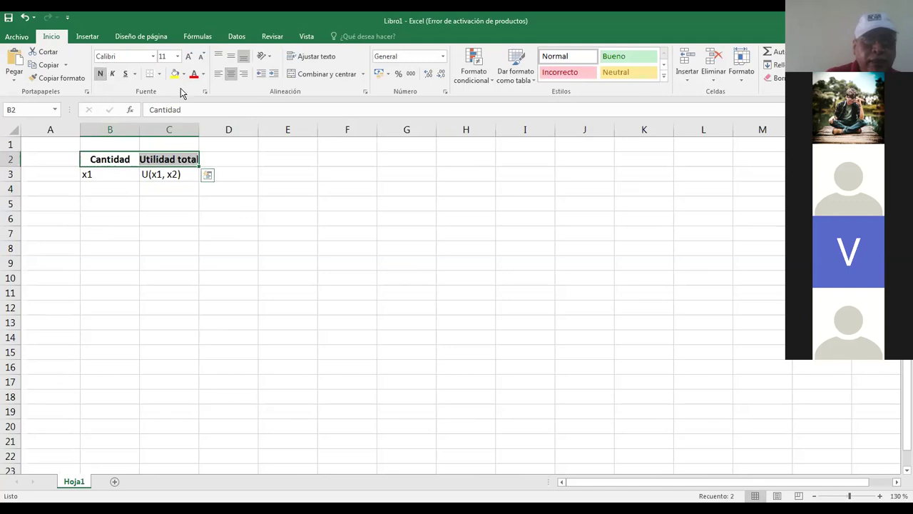
{"action": "left_click", "coordinate": [232, 76]}
{"action": "left_click", "coordinate": [232, 76]}
{"action": "left_click_drag", "start_coordinate": [102, 172], "coordinate": [148, 173]}
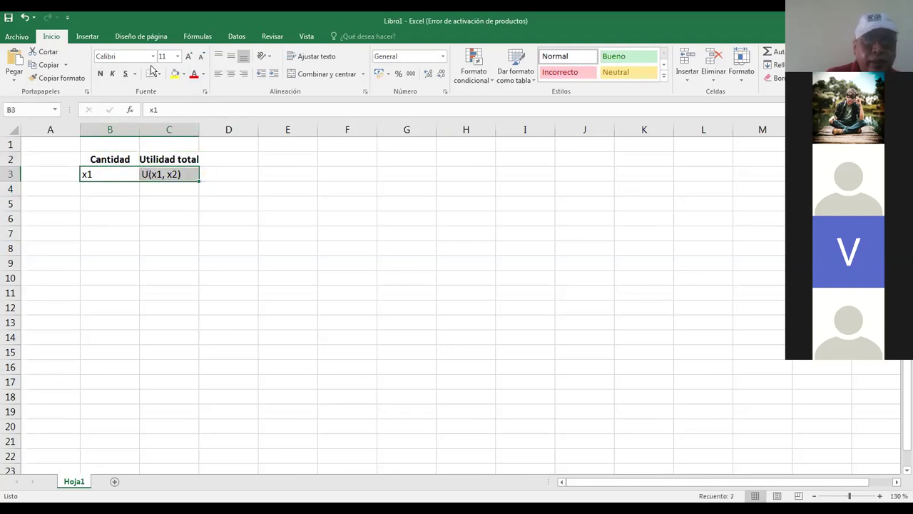
{"action": "left_click", "coordinate": [230, 77]}
Step: Enter the quantities 1 and 2 in cells B4 and B5 under x1
{"action": "left_click", "coordinate": [111, 189]}
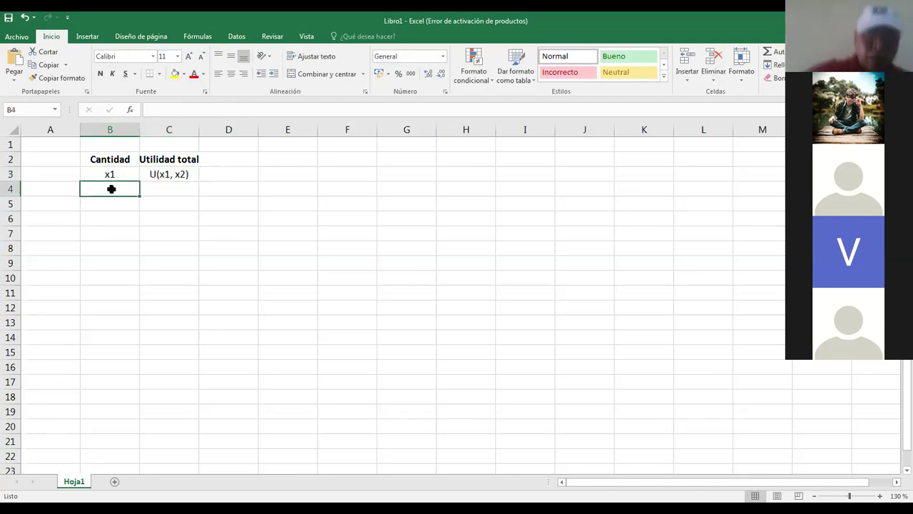
{"action": "type", "text": "1"}
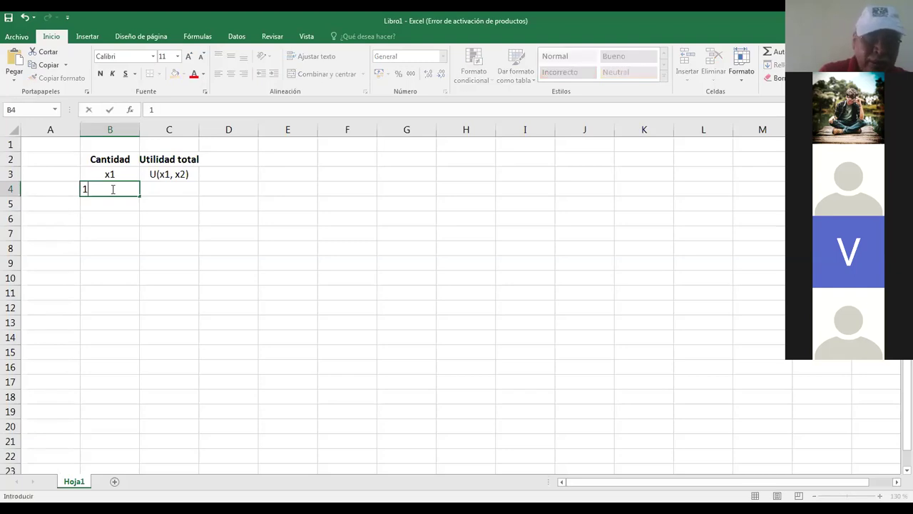
{"action": "key", "text": "Return"}
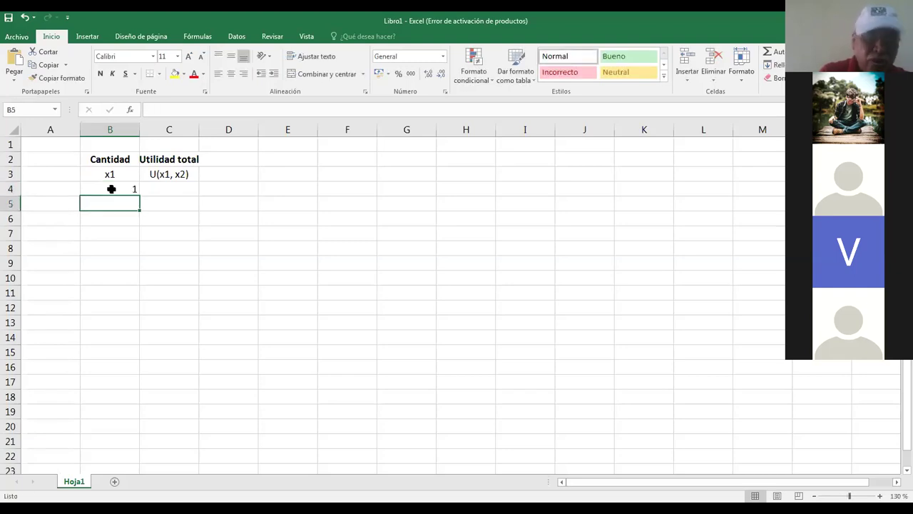
{"action": "type", "text": "2"}
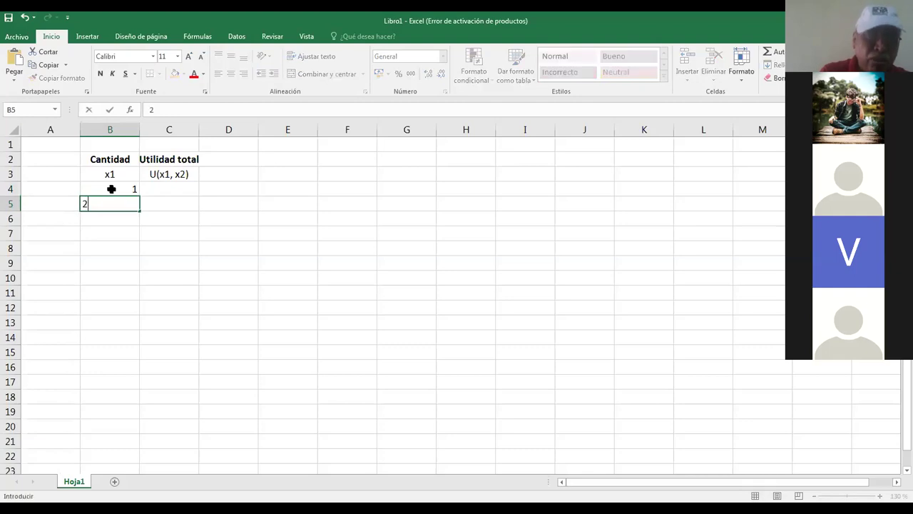
{"action": "key", "text": "Return"}
Step: Enter the total utility values 10 and 20 in cells C4 and C5
{"action": "left_click", "coordinate": [111, 189]}
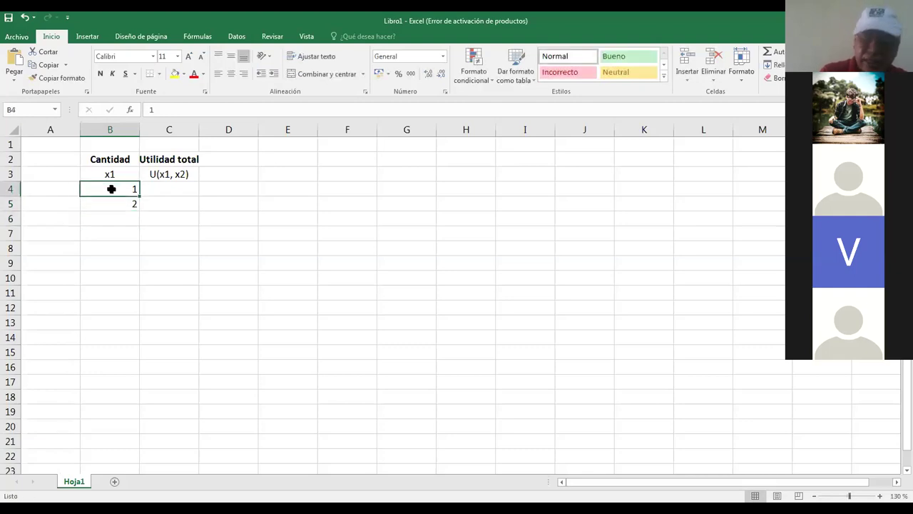
{"action": "key", "text": "Right"}
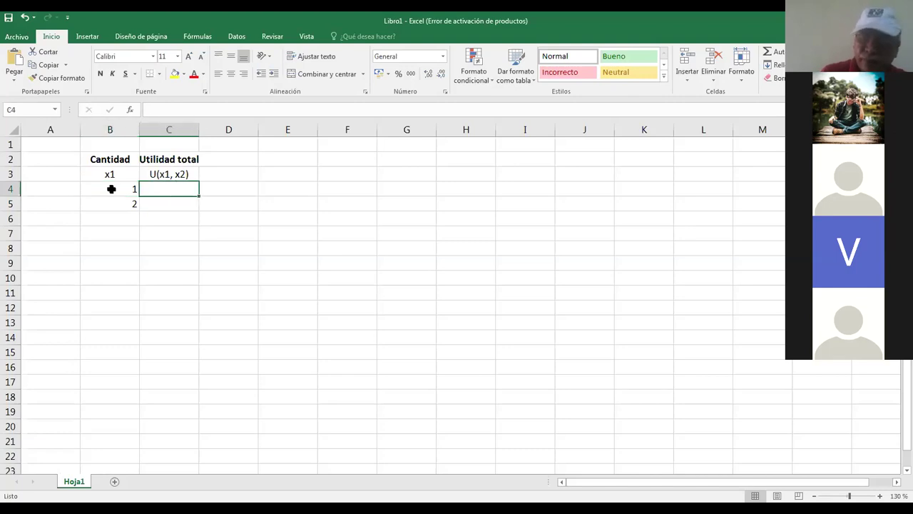
{"action": "type", "text": "10"}
{"action": "key", "text": "Return"}
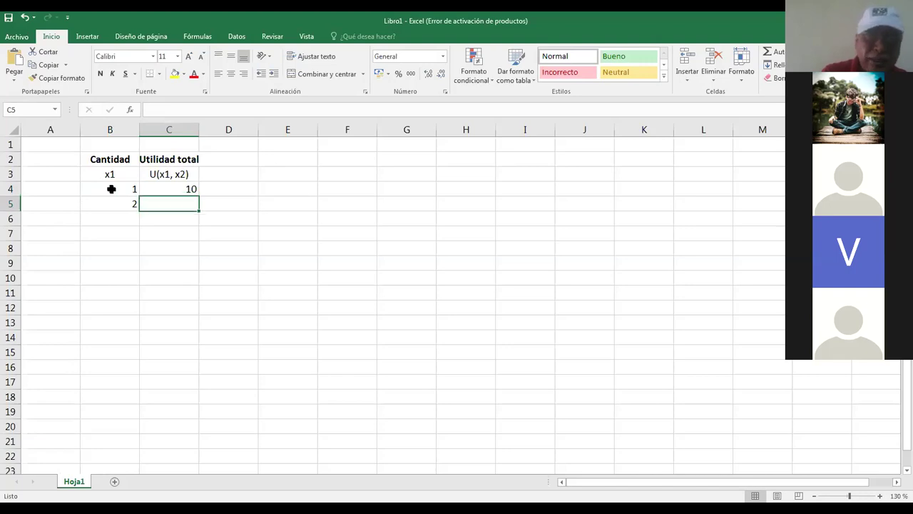
{"action": "type", "text": "20"}
{"action": "key", "text": "Return"}
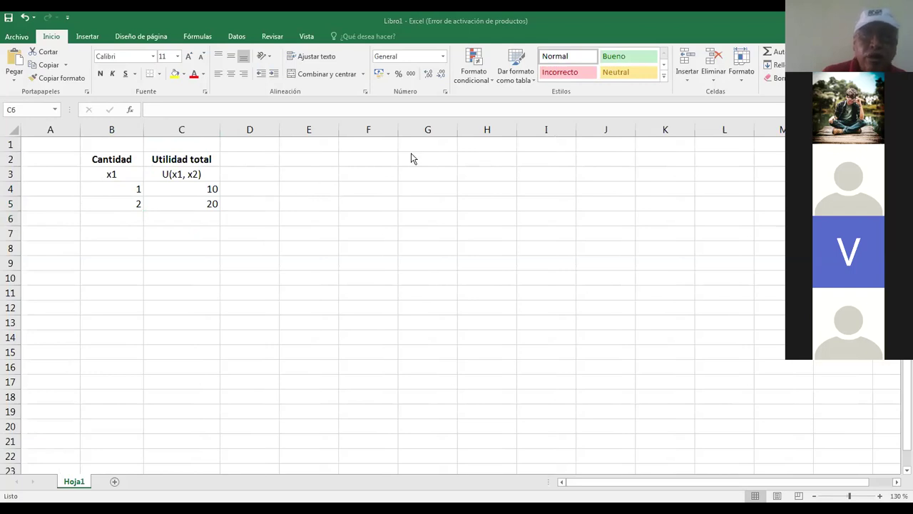
Step: Enter the heading "Utilidad Marginal" in cell D2
{"action": "left_click", "coordinate": [252, 158]}
{"action": "type", "text": "Utilidad"}
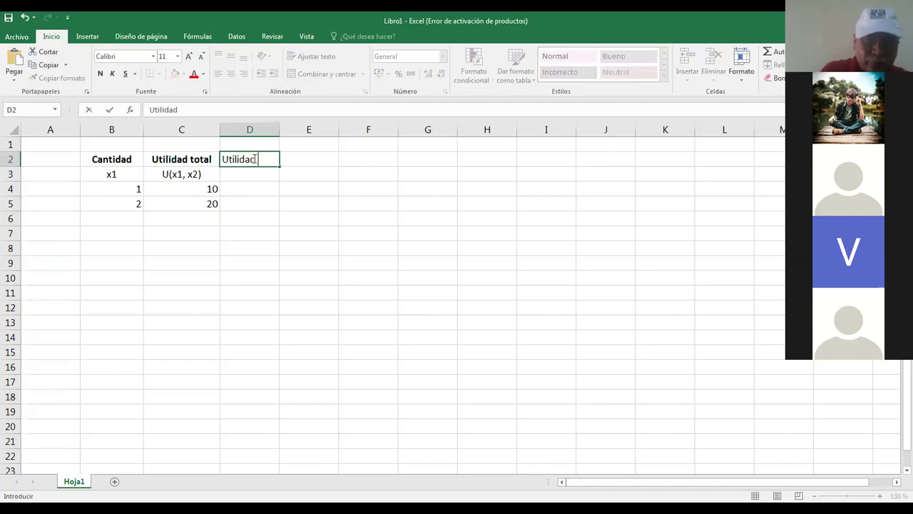
{"action": "type", "text": " Marginal"}
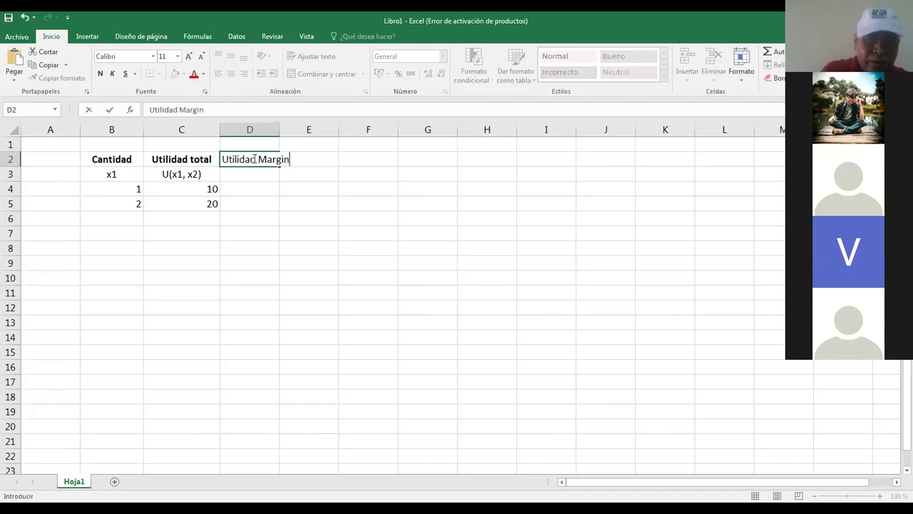
{"action": "key", "text": "Return"}
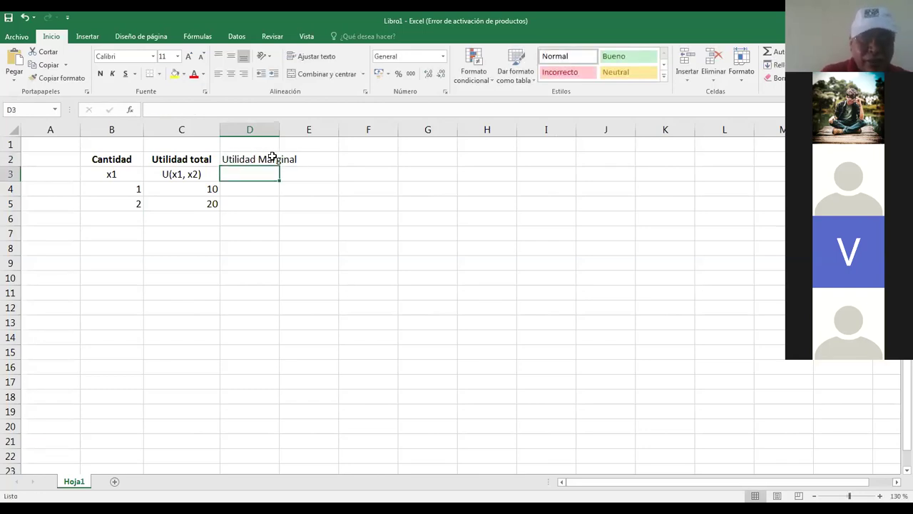
Step: Copy the "Utilidad Marginal" heading from D2 to cell D8 and end the copy mode
{"action": "left_click", "coordinate": [269, 160]}
{"action": "key", "text": "ctrl+c"}
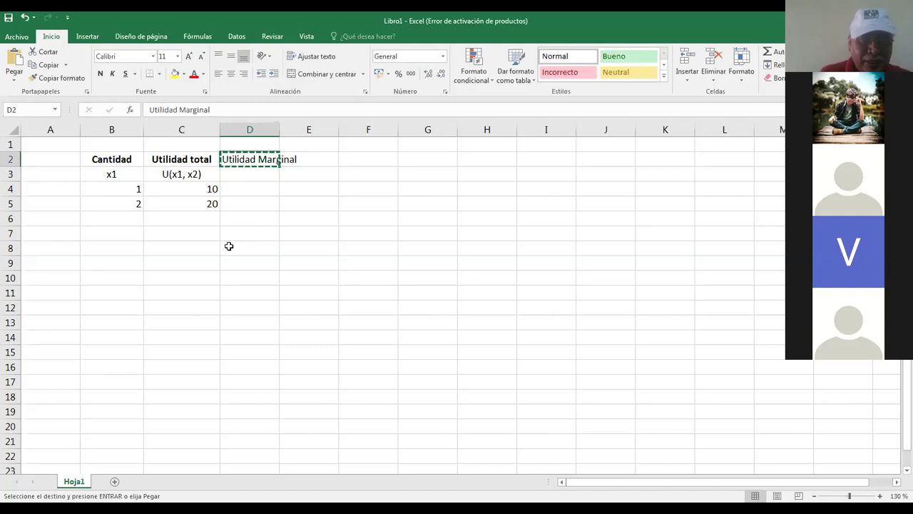
{"action": "left_click", "coordinate": [229, 246]}
{"action": "key", "text": "ctrl+v"}
{"action": "left_click", "coordinate": [327, 248]}
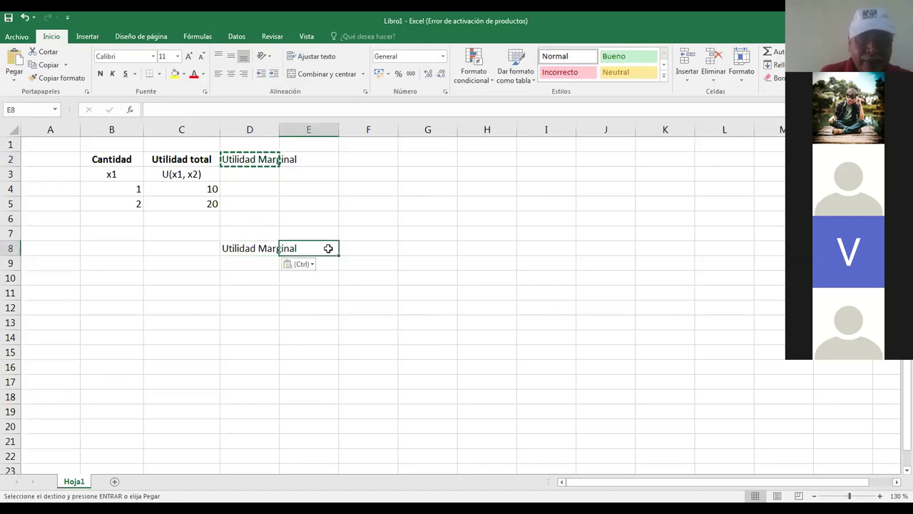
{"action": "key", "text": "Escape"}
{"action": "type", "text": "= "}
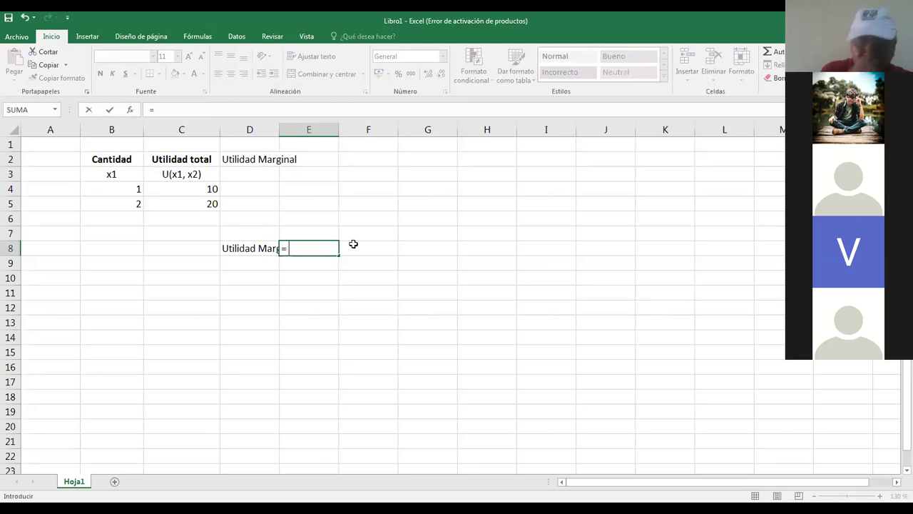
{"action": "type", "text": "A"}
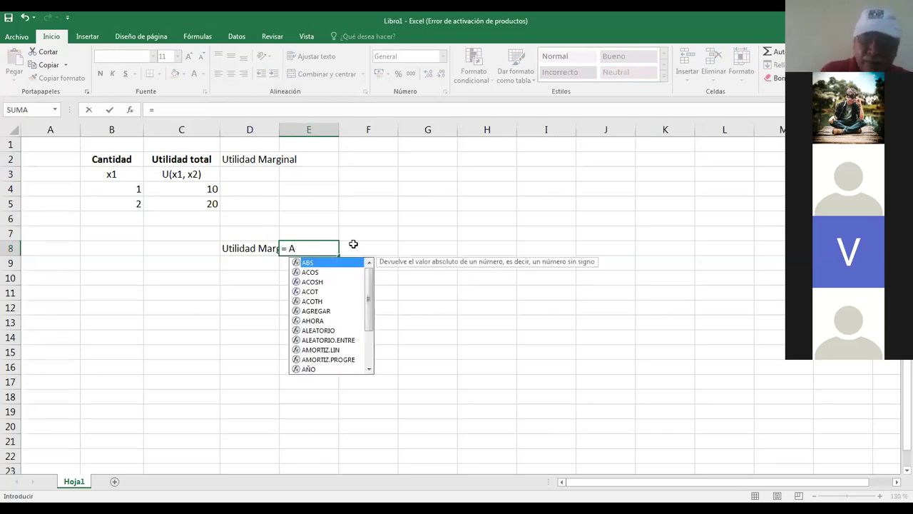
{"action": "key", "text": "BackSpace"}
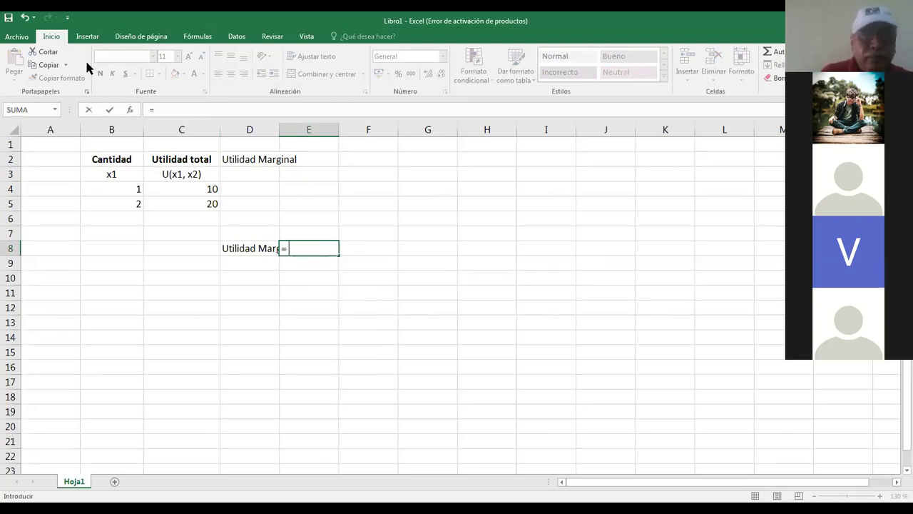
{"action": "left_click", "coordinate": [90, 42]}
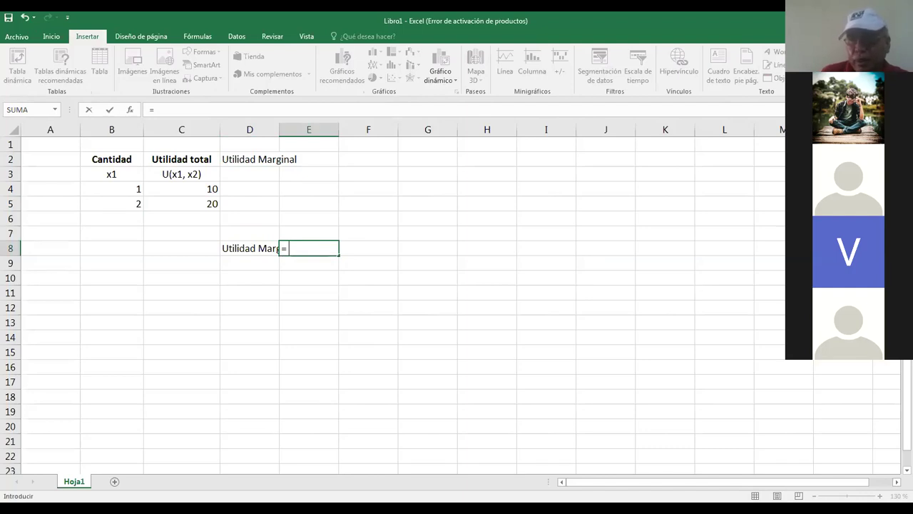
{"action": "left_click", "coordinate": [725, 188]}
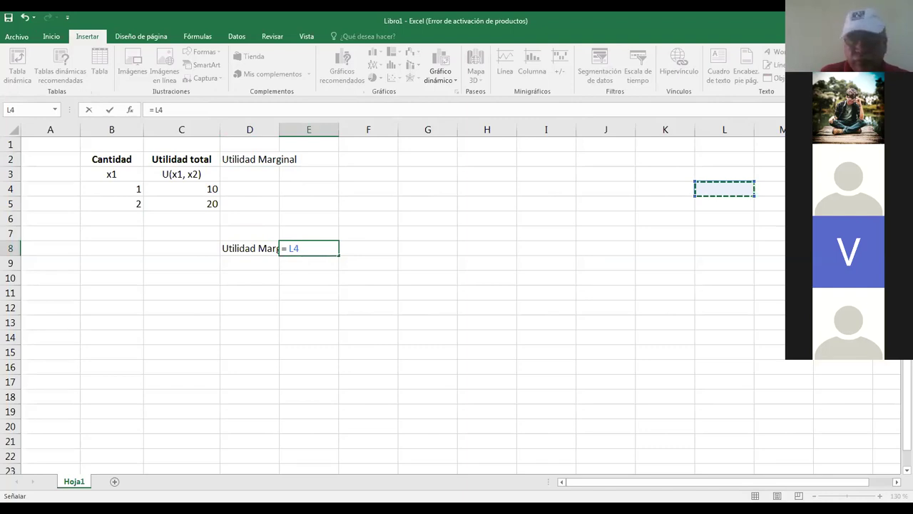
{"action": "key", "text": "Escape"}
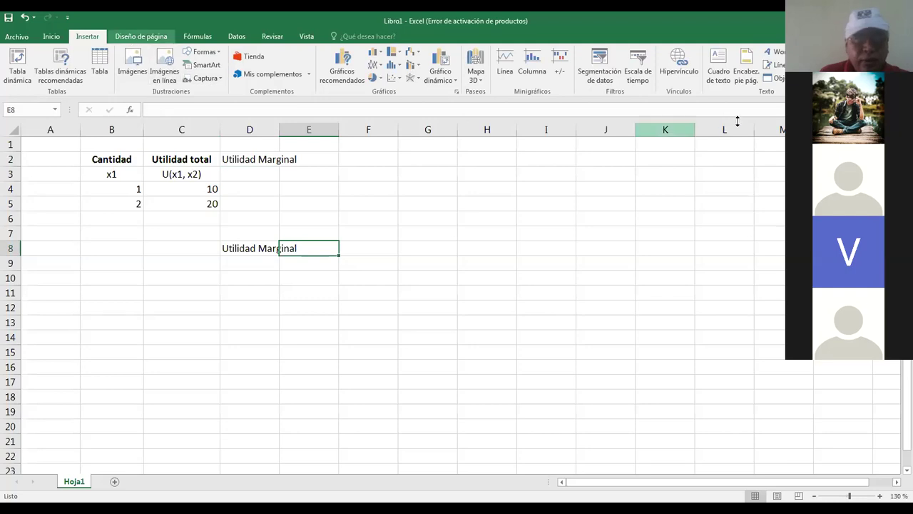
Step: Insert the Δ symbol twice into cell E8 from the recently used symbols
{"action": "left_click", "coordinate": [879, 67]}
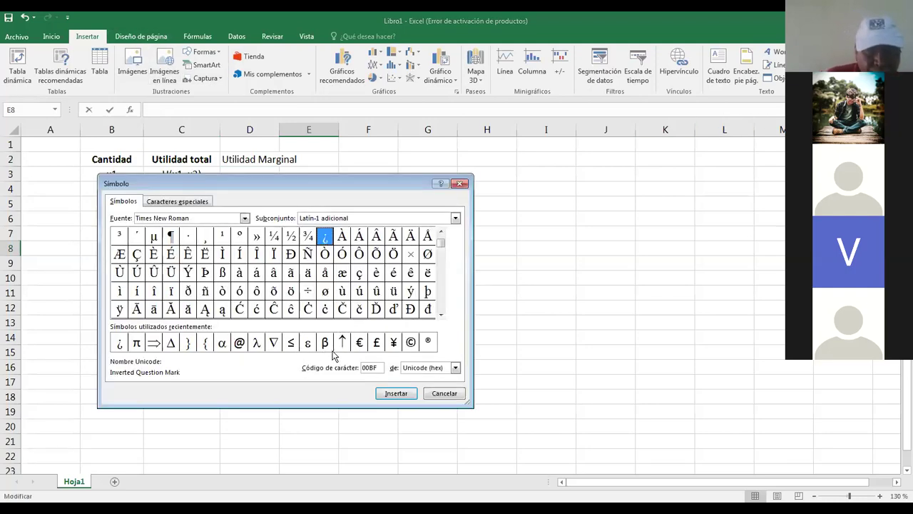
{"action": "left_click", "coordinate": [171, 344]}
{"action": "left_click", "coordinate": [391, 393]}
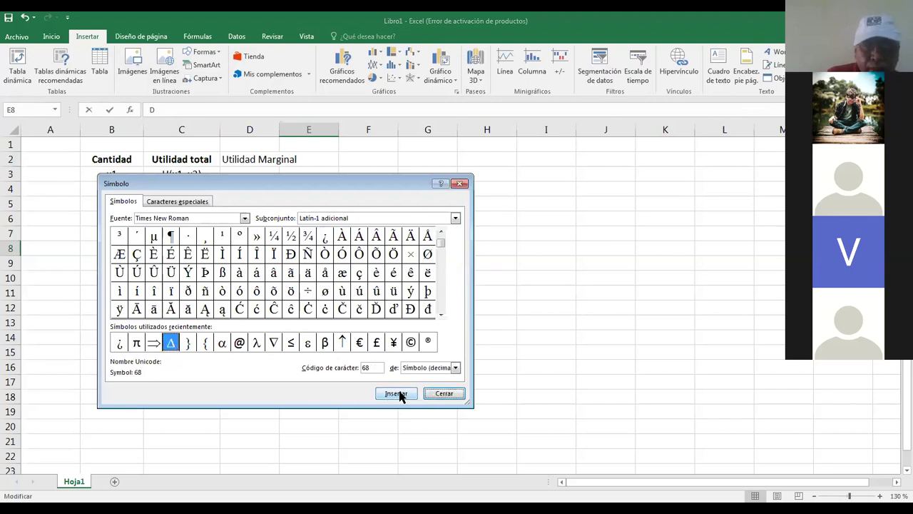
{"action": "left_click", "coordinate": [397, 393]}
{"action": "key", "text": "Escape"}
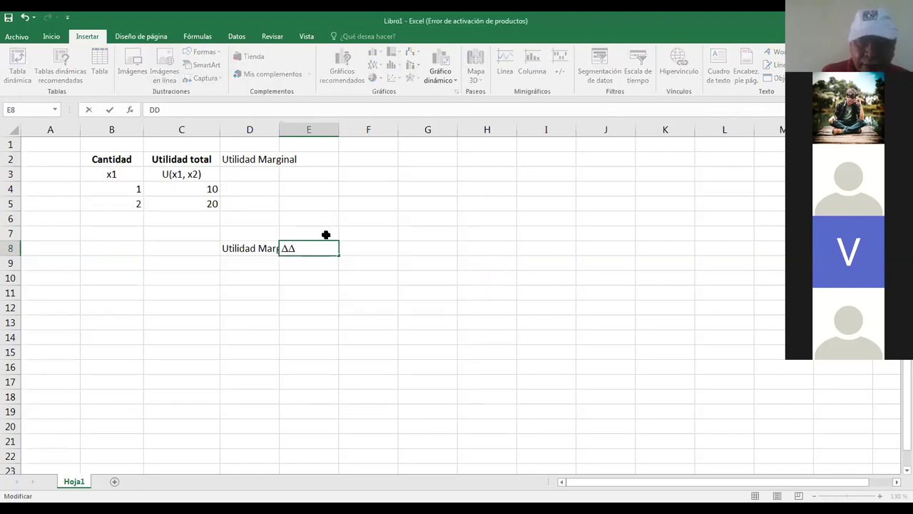
Step: Replace the second Δ in cell E8 with "ut" and widen column D to fit the "Utilidad Marginal" text
{"action": "type", "text": "u"}
{"action": "key", "text": "BackSpace"}
{"action": "type", "text": "U"}
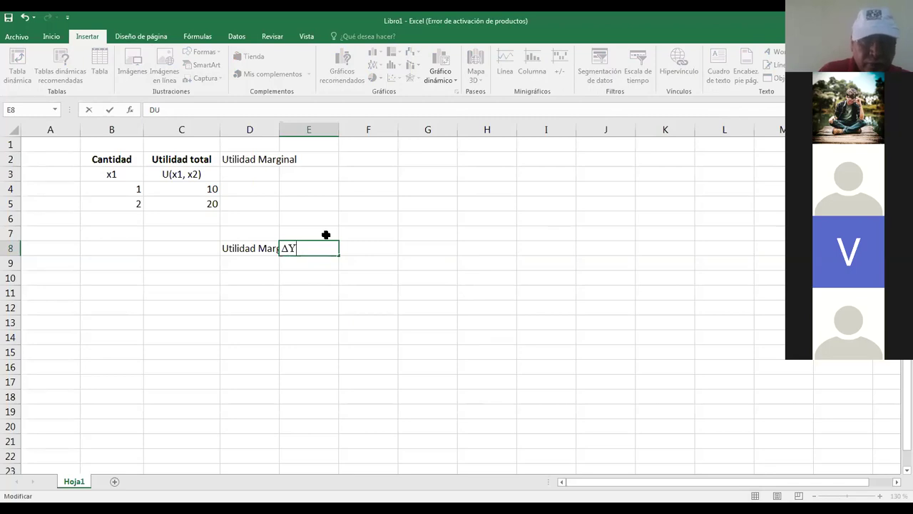
{"action": "type", "text": "ut"}
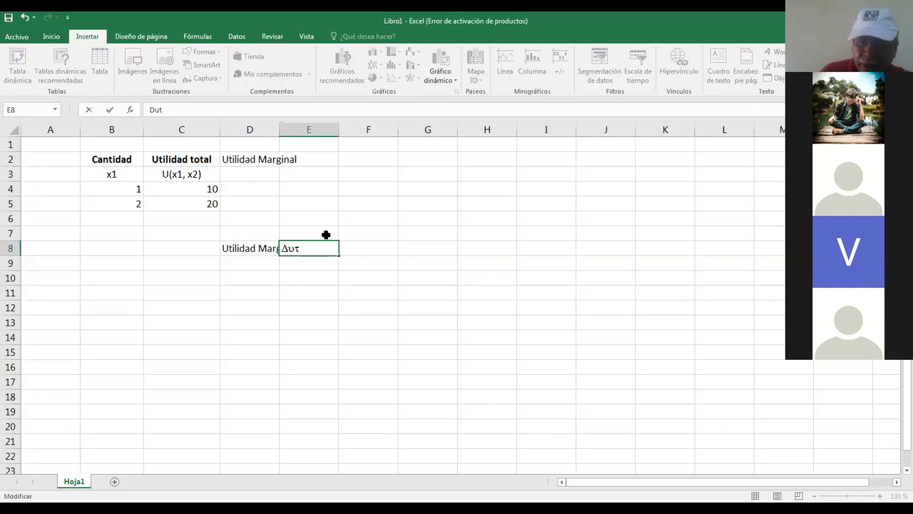
{"action": "key", "text": "Return"}
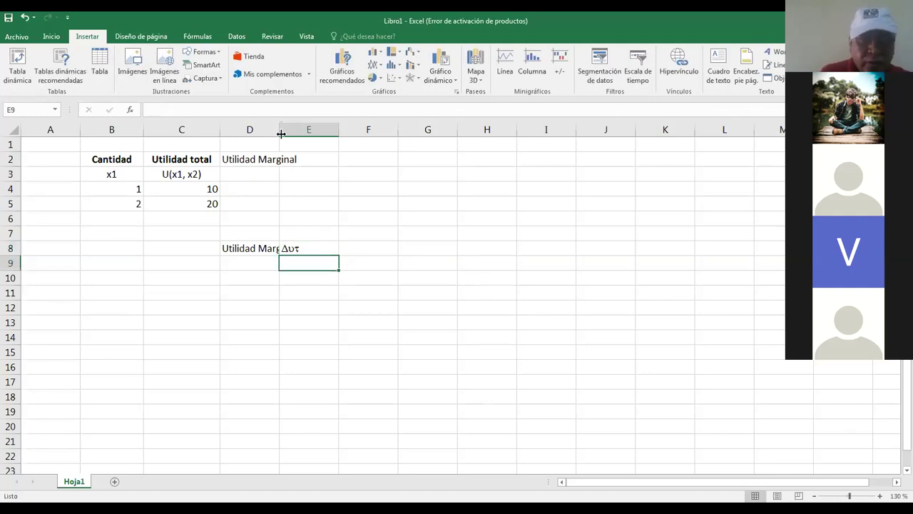
{"action": "left_click_drag", "start_coordinate": [281, 133], "coordinate": [308, 133]}
Step: Copy the delta term from cell E8 into F8
{"action": "left_click", "coordinate": [313, 248]}
{"action": "key", "text": "ctrl+c"}
{"action": "left_click", "coordinate": [385, 247]}
{"action": "key", "text": "ctrl+v"}
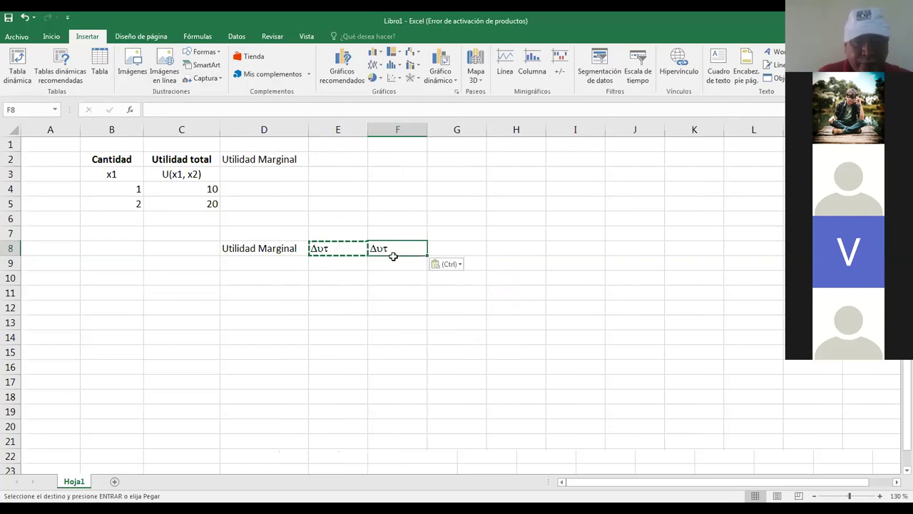
{"action": "key", "text": "Escape"}
{"action": "left_click", "coordinate": [349, 248]}
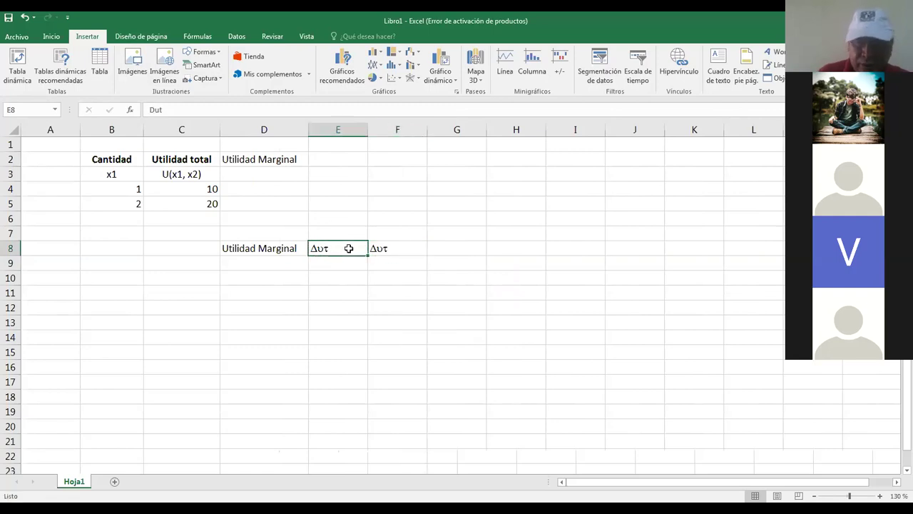
{"action": "type", "text": "="}
{"action": "left_click", "coordinate": [388, 251]}
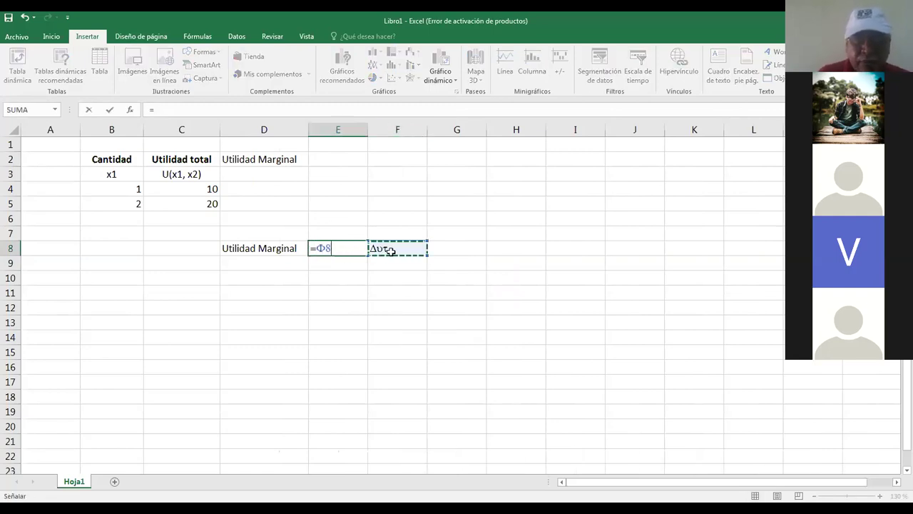
{"action": "key", "text": "Escape"}
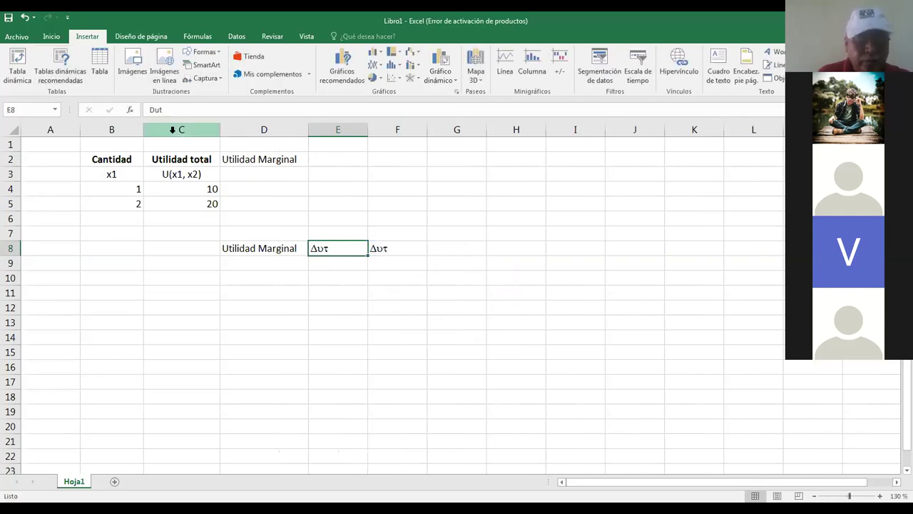
{"action": "type", "text": "="}
{"action": "left_click", "coordinate": [406, 275]}
{"action": "left_click", "coordinate": [383, 246]}
{"action": "key", "text": "Escape"}
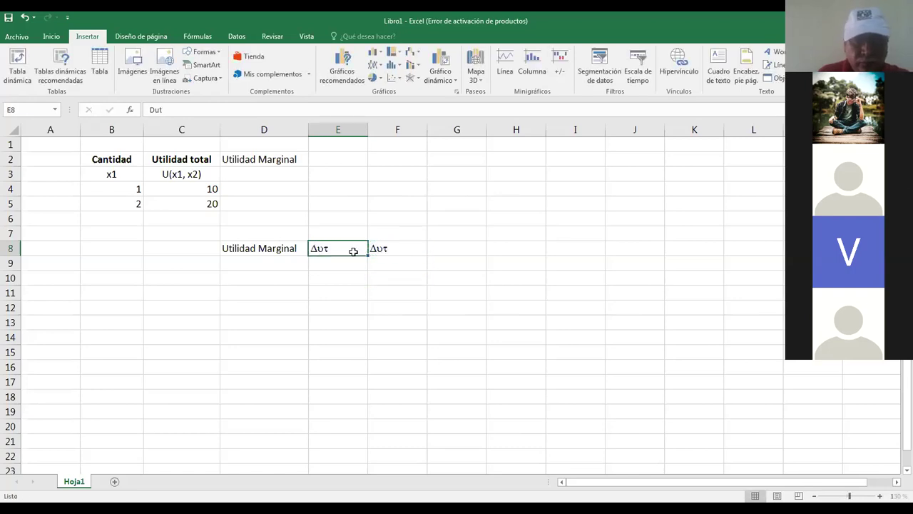
{"action": "type", "text": "="}
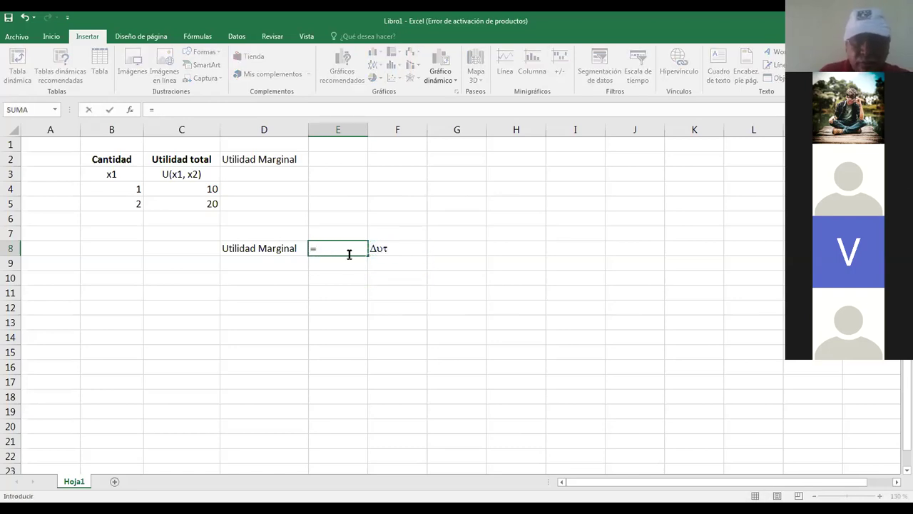
{"action": "key", "text": "Escape"}
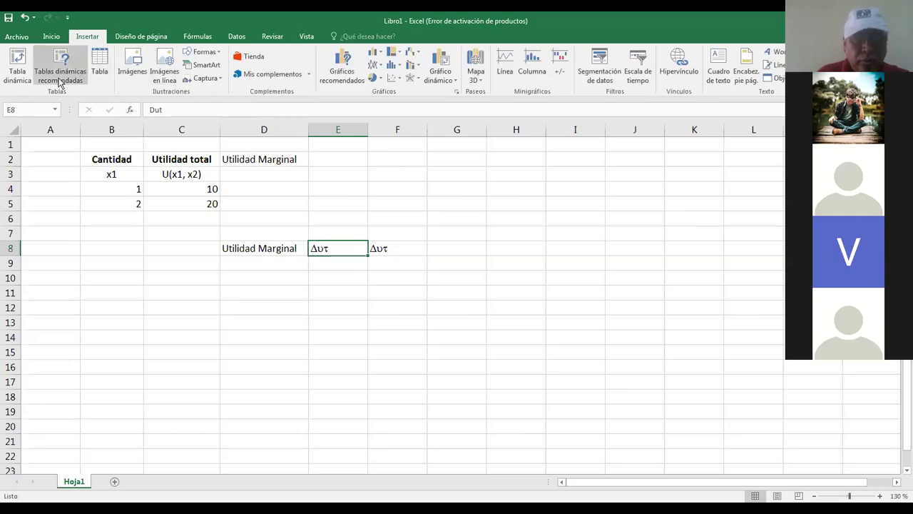
{"action": "left_click", "coordinate": [25, 16]}
{"action": "key", "text": "Escape"}
Step: Copy the delta term from E8 to the adjacent cell F8 and end the copy mode
{"action": "left_click", "coordinate": [322, 244]}
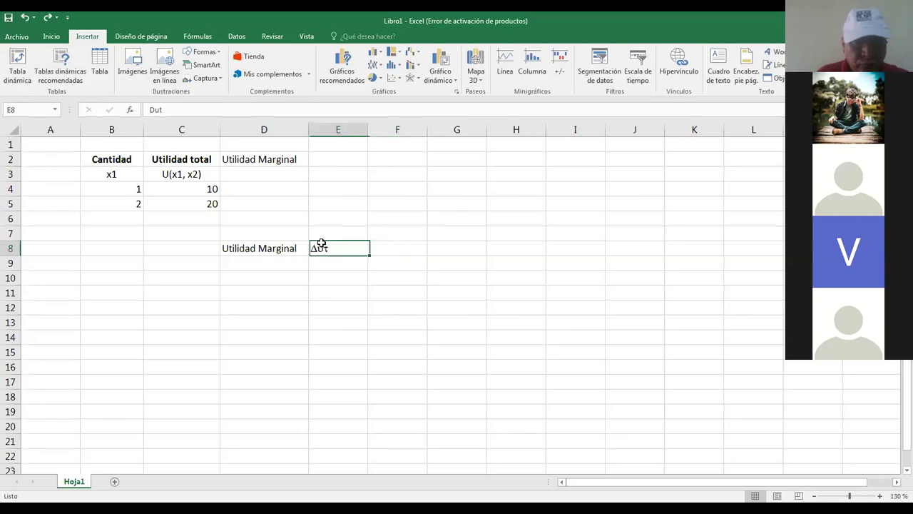
{"action": "key", "text": "ctrl+c"}
{"action": "left_click", "coordinate": [390, 247]}
{"action": "key", "text": "ctrl+v"}
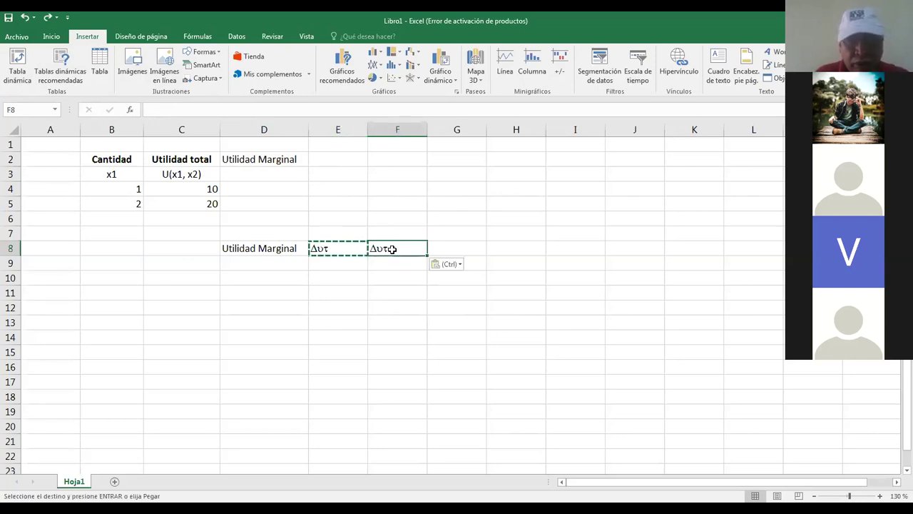
{"action": "key", "text": "Escape"}
Step: Replace the content of cell E8 with a plain equals sign
{"action": "left_click", "coordinate": [335, 255]}
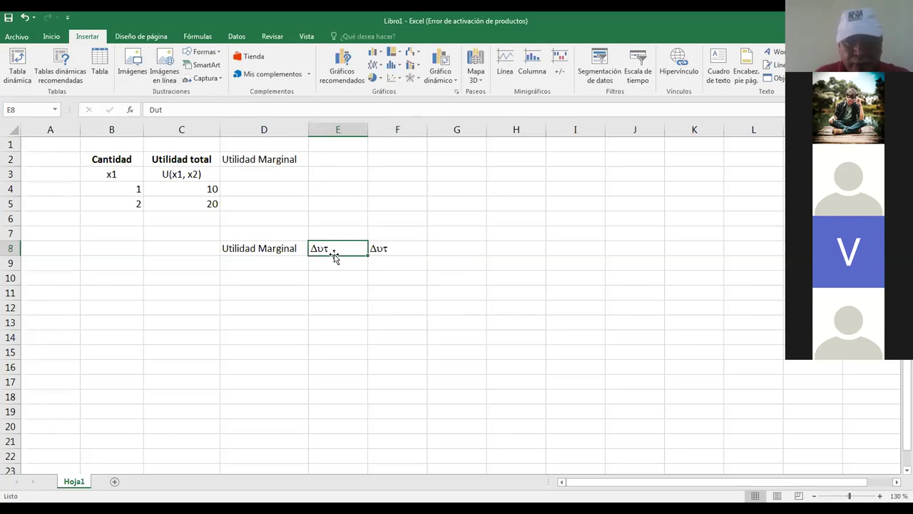
{"action": "type", "text": "="}
{"action": "left_click", "coordinate": [399, 277]}
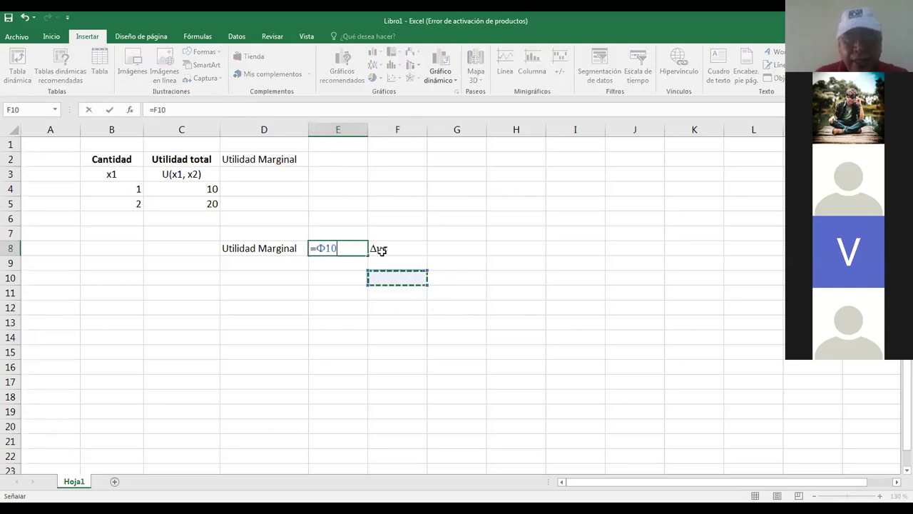
{"action": "key", "text": "Escape"}
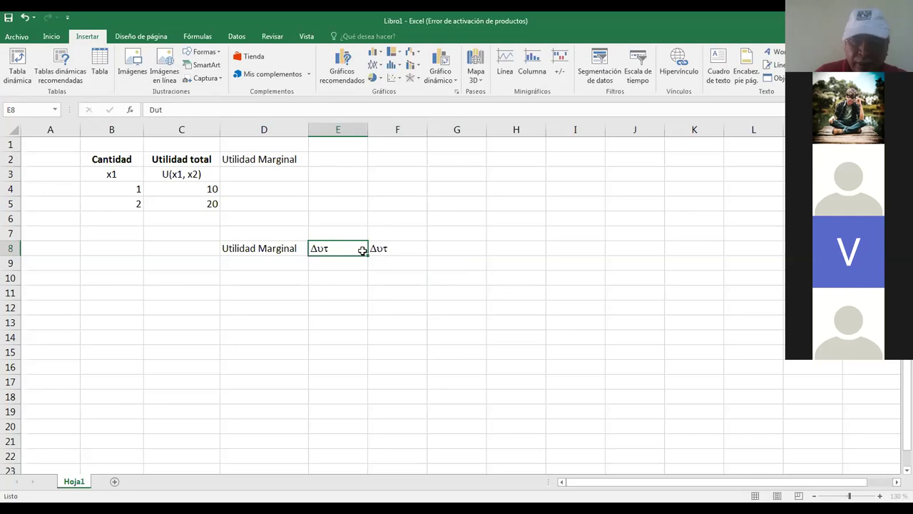
{"action": "type", "text": "="}
{"action": "key", "text": "Return"}
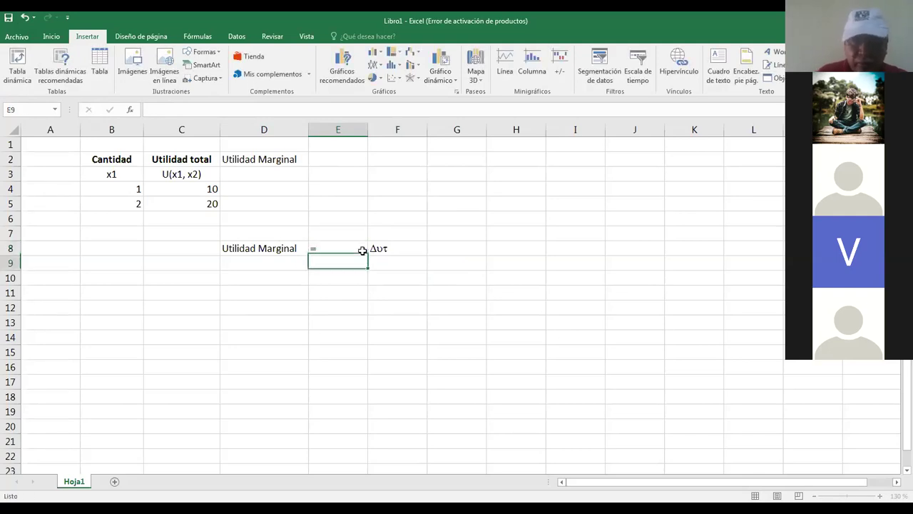
Step: Edit cell F8 so that the delta is followed by a space and "UT" in capitals
{"action": "left_click", "coordinate": [389, 255]}
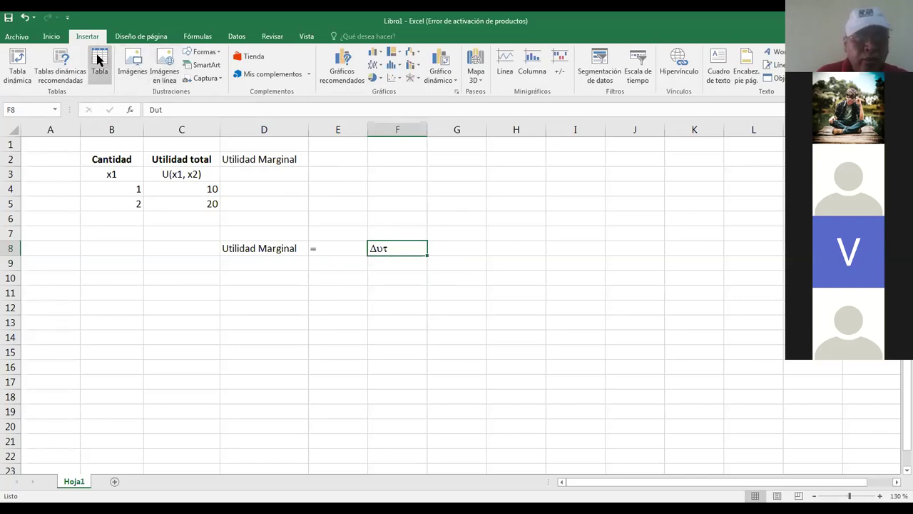
{"action": "left_click", "coordinate": [51, 37]}
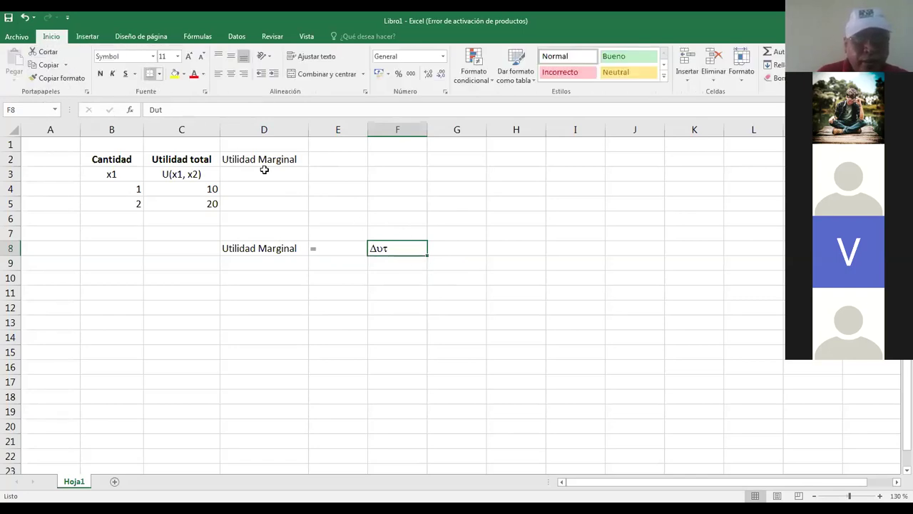
{"action": "left_click", "coordinate": [353, 259]}
{"action": "left_click", "coordinate": [387, 248]}
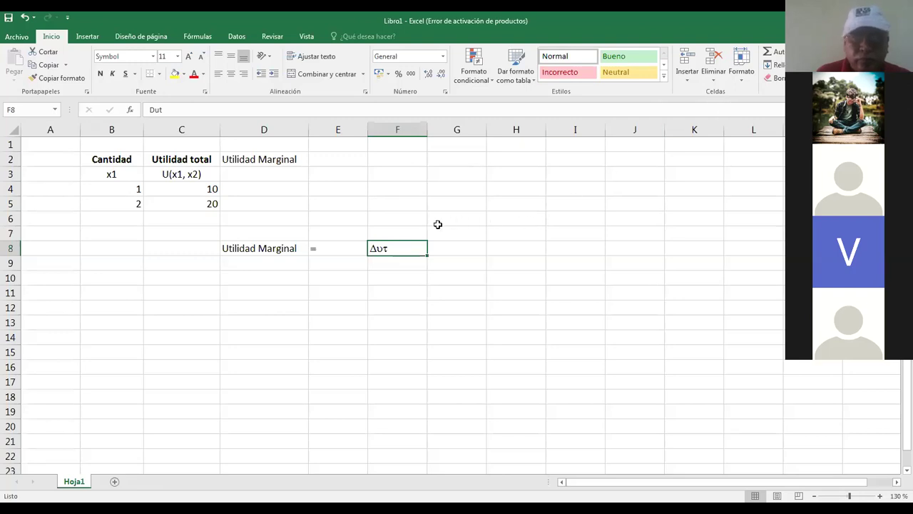
{"action": "left_click", "coordinate": [171, 110]}
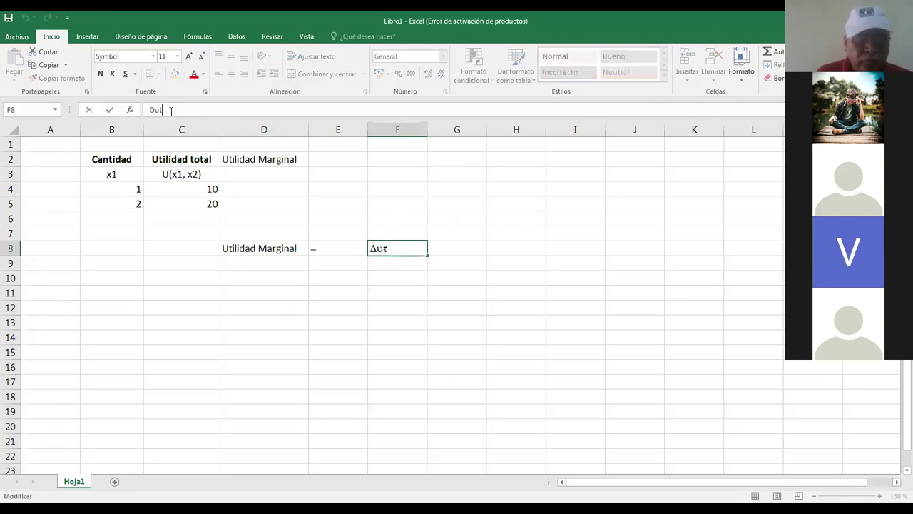
{"action": "key", "text": "BackSpace"}
{"action": "key", "text": "BackSpace"}
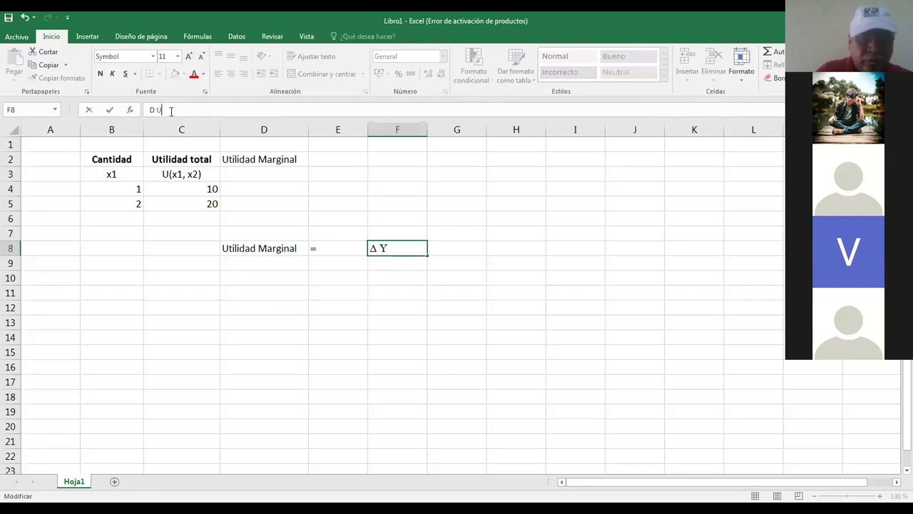
{"action": "type", "text": "UT"}
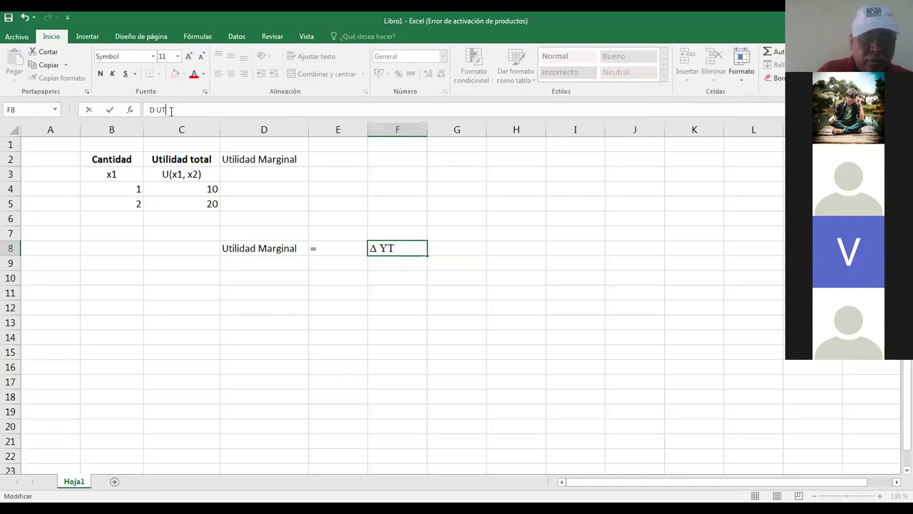
{"action": "key", "text": "Return"}
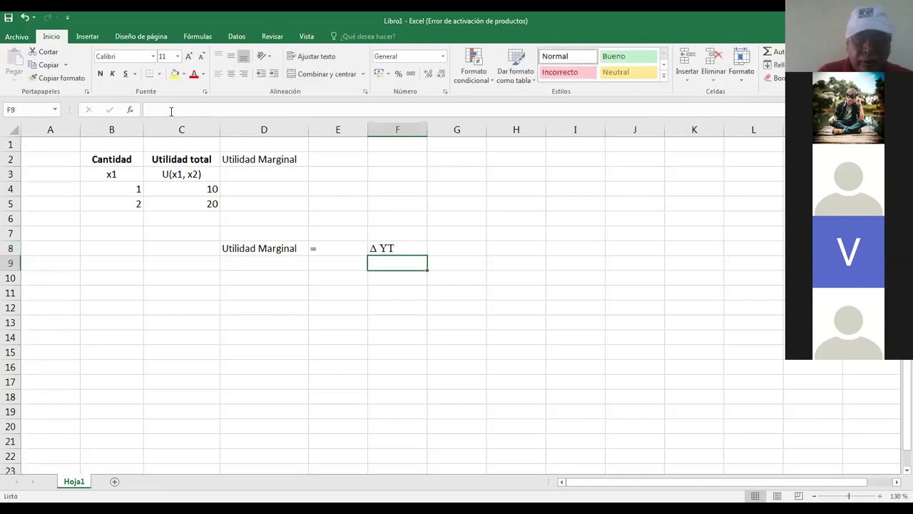
Step: Copy the numerator from F8 into F9 and replace its "UT" with "x1" after the delta
{"action": "left_click", "coordinate": [375, 246]}
{"action": "key", "text": "ctrl+c"}
{"action": "left_click", "coordinate": [379, 263]}
{"action": "key", "text": "ctrl+v"}
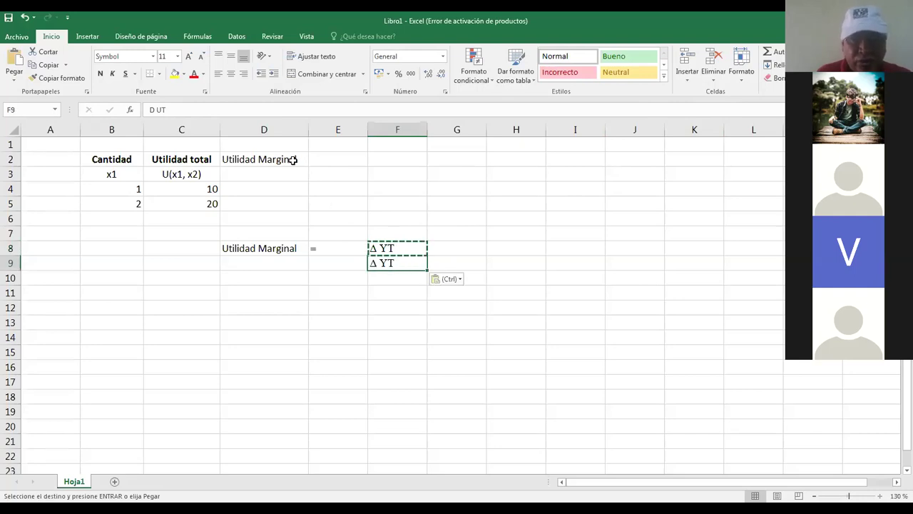
{"action": "left_click", "coordinate": [185, 109]}
{"action": "key", "text": "BackSpace"}
{"action": "key", "text": "BackSpace"}
{"action": "key", "text": "BackSpace"}
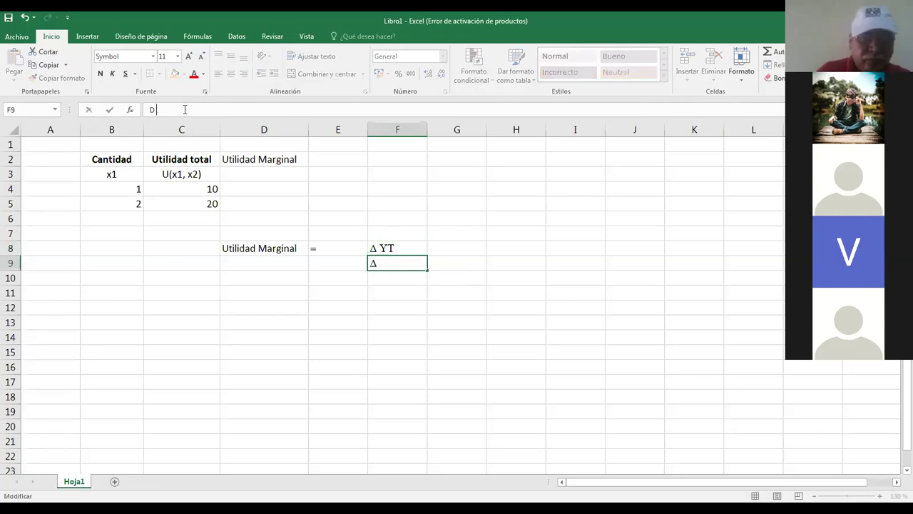
{"action": "type", "text": "x1"}
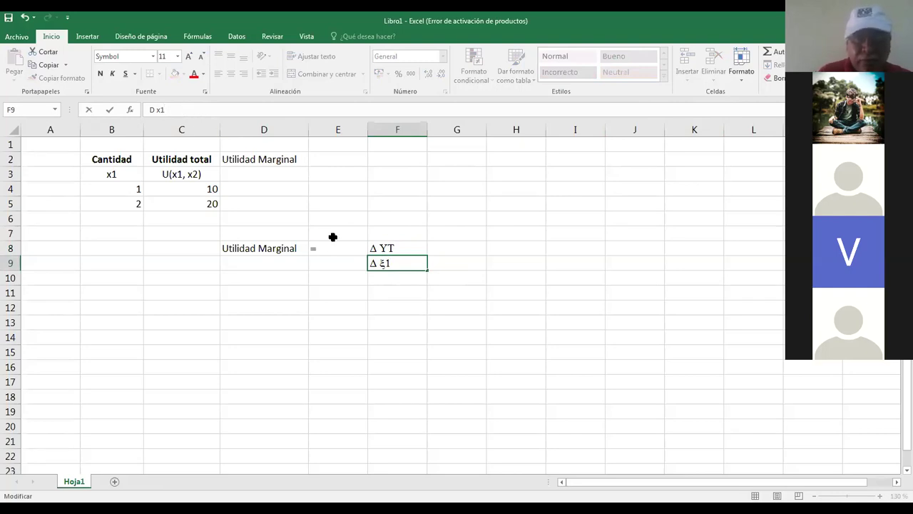
Step: Set the font of only the "x1" characters in cell F9 to Times New Roman
{"action": "left_click_drag", "start_coordinate": [391, 264], "coordinate": [383, 265]}
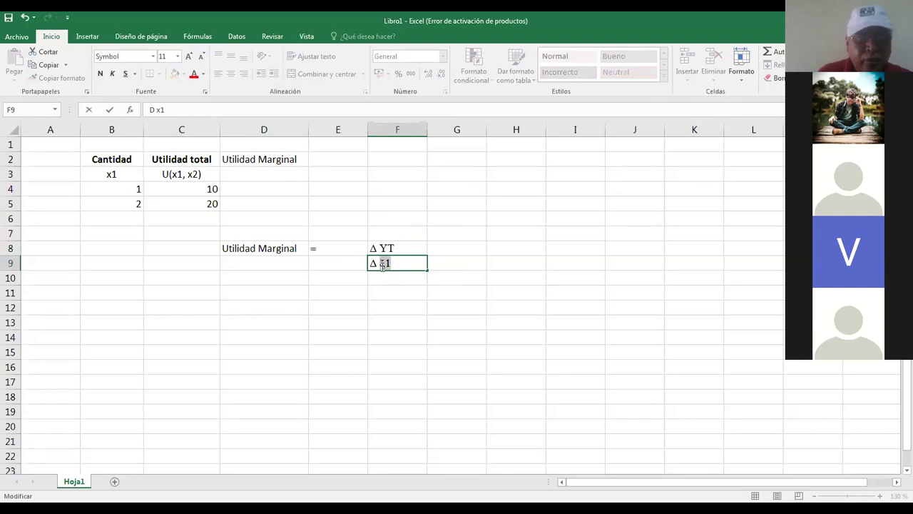
{"action": "left_click", "coordinate": [153, 56]}
{"action": "key", "text": "Down"}
{"action": "key", "text": "Down"}
{"action": "key", "text": "Down"}
{"action": "key", "text": "Down"}
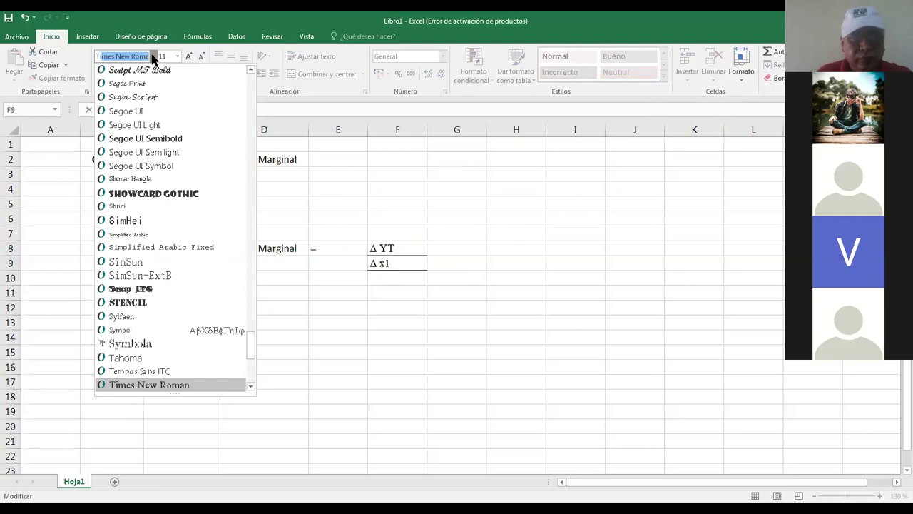
{"action": "key", "text": "Return"}
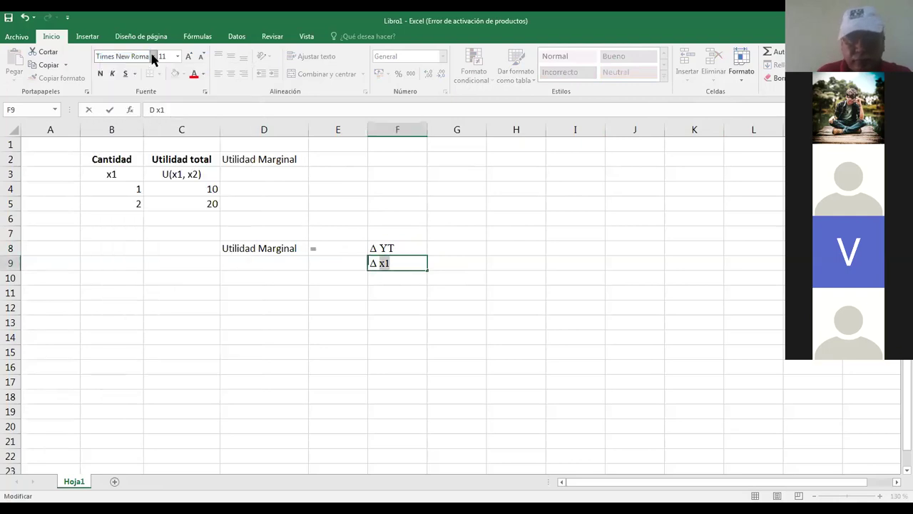
Step: Set the font of only the "UT" characters in cell F8 to Times New Roman, leaving the delta symbol's font as is
{"action": "left_click", "coordinate": [377, 247]}
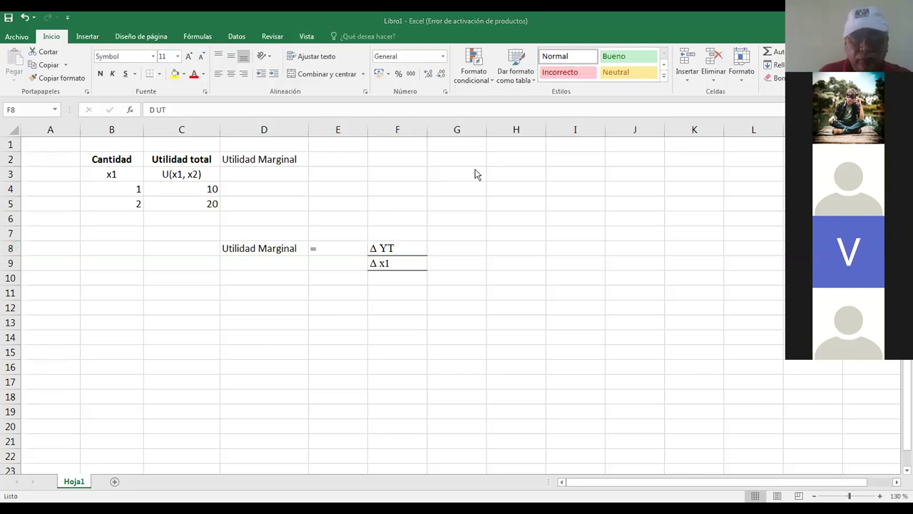
{"action": "left_click", "coordinate": [373, 243]}
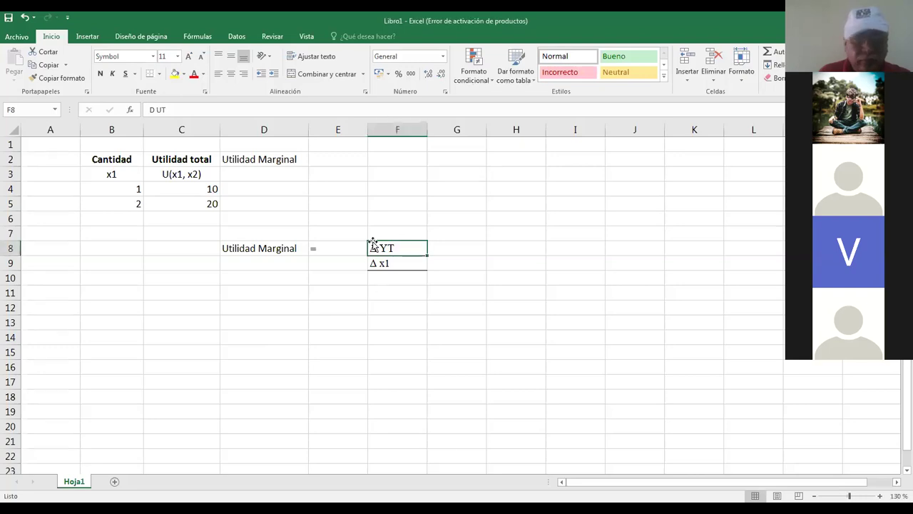
{"action": "left_click_drag", "start_coordinate": [172, 109], "coordinate": [155, 110]}
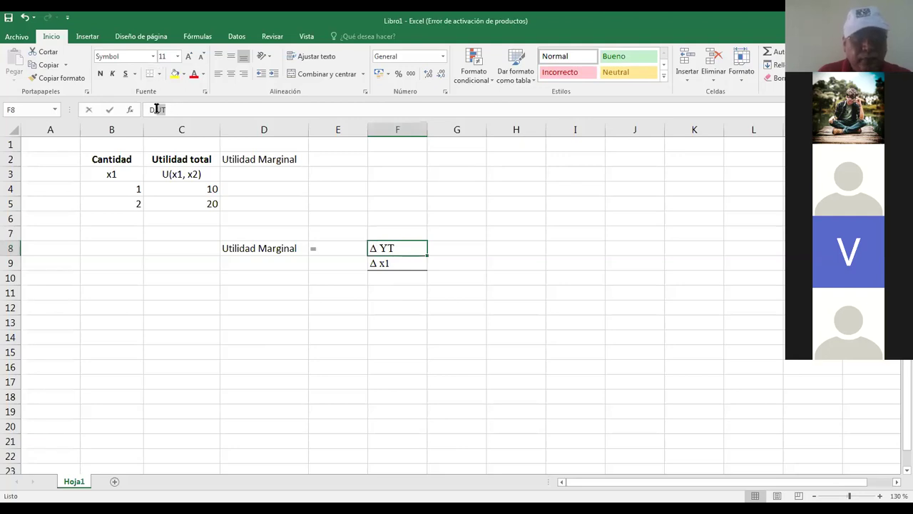
{"action": "left_click", "coordinate": [152, 55]}
{"action": "key", "text": "Down"}
{"action": "key", "text": "Down"}
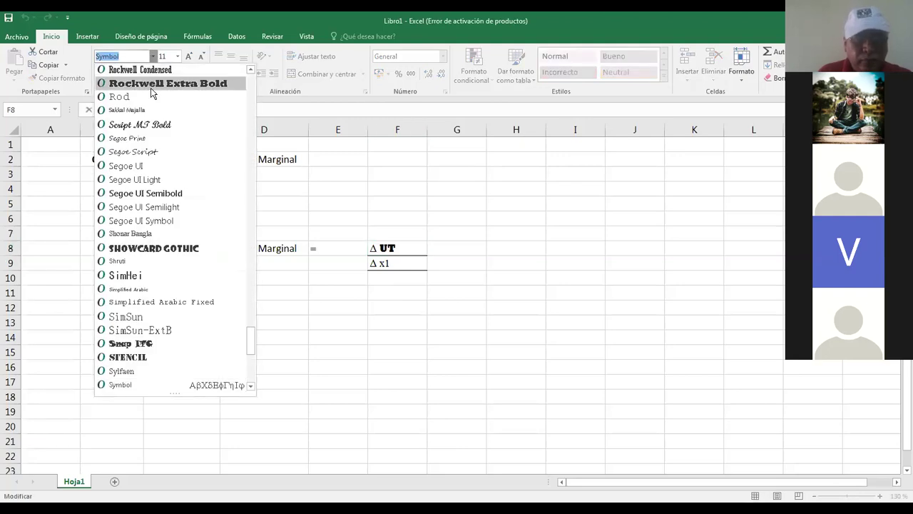
{"action": "key", "text": "Down"}
{"action": "key", "text": "Down"}
{"action": "key", "text": "Return"}
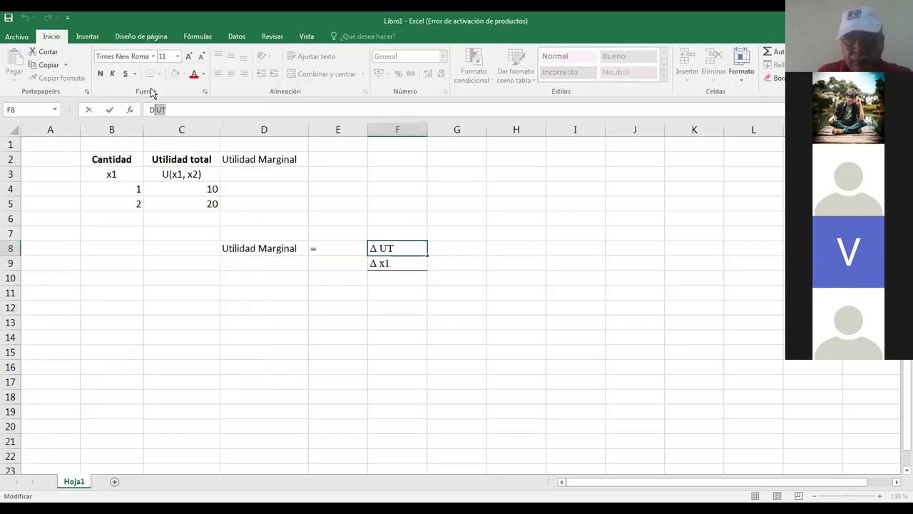
{"action": "left_click", "coordinate": [329, 319]}
{"action": "left_click", "coordinate": [253, 254]}
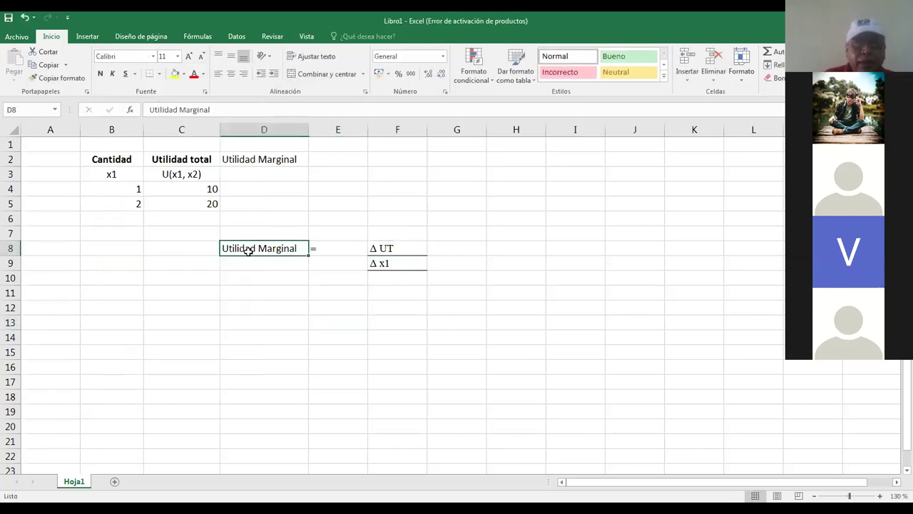
Step: Remove the border from cell F9 and apply a bottom border to F8 as the fraction line of the marginal utility formula
{"action": "left_click", "coordinate": [391, 265]}
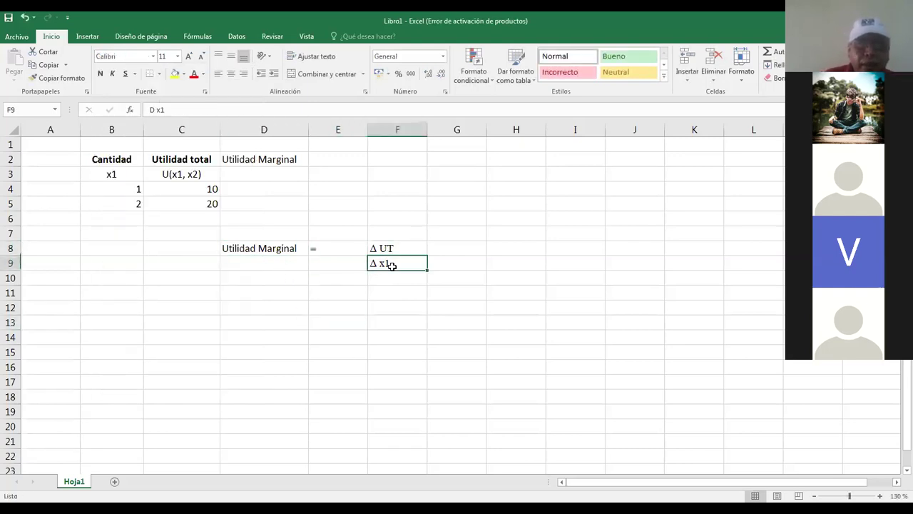
{"action": "left_click", "coordinate": [159, 74]}
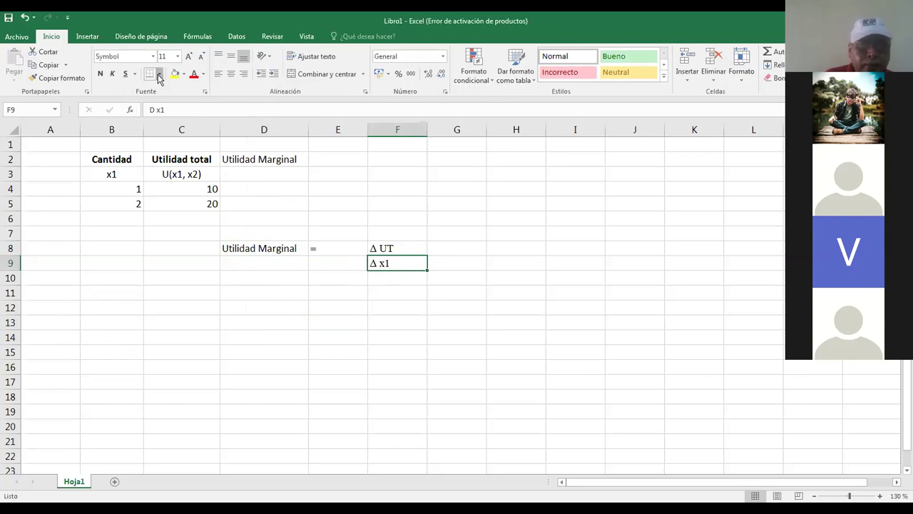
{"action": "left_click", "coordinate": [373, 291]}
{"action": "left_click", "coordinate": [385, 249]}
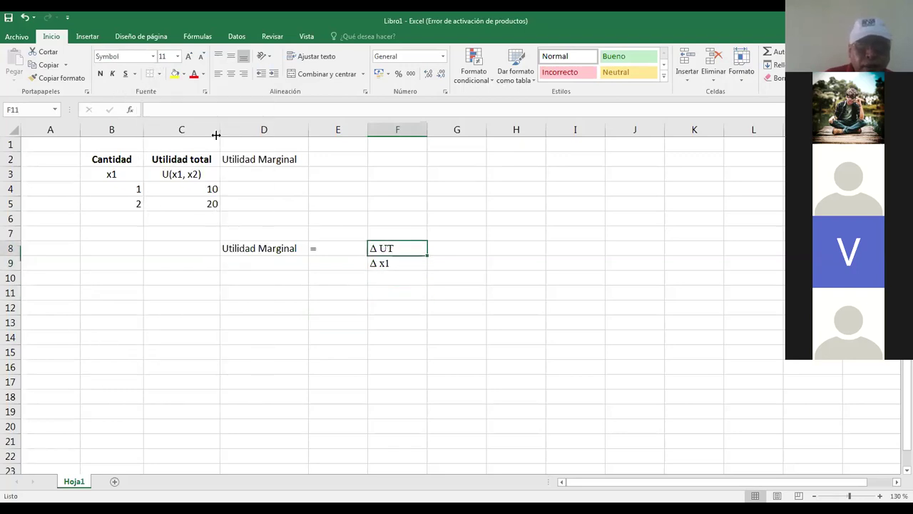
{"action": "left_click", "coordinate": [159, 74]}
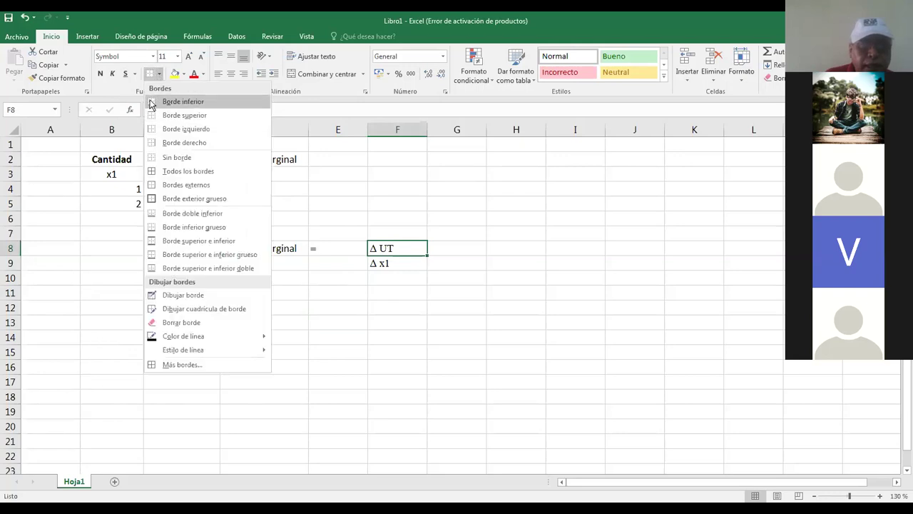
{"action": "left_click", "coordinate": [183, 102]}
{"action": "left_click", "coordinate": [338, 277]}
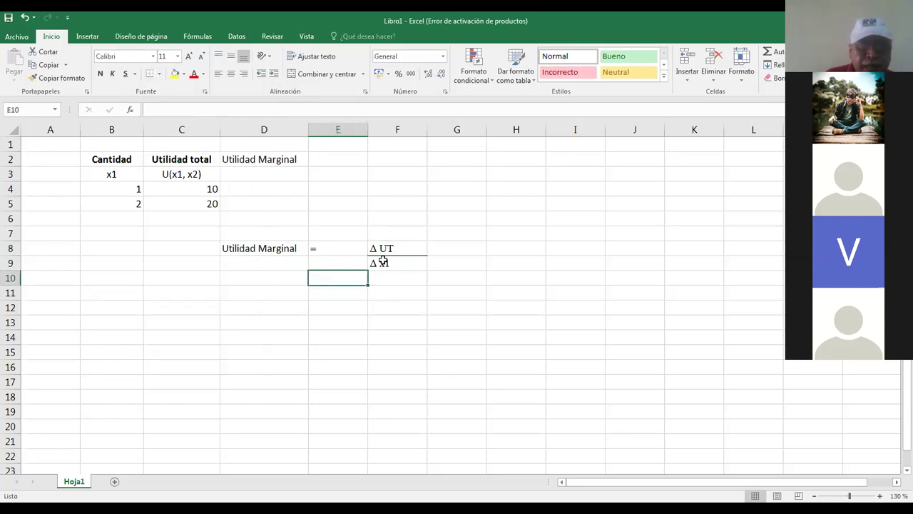
{"action": "left_click", "coordinate": [383, 262]}
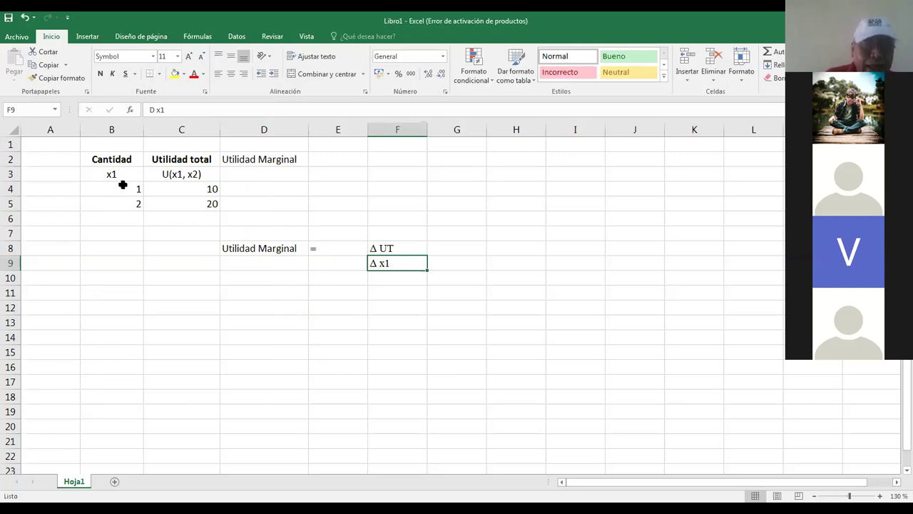
{"action": "left_click_drag", "start_coordinate": [123, 188], "coordinate": [123, 197]}
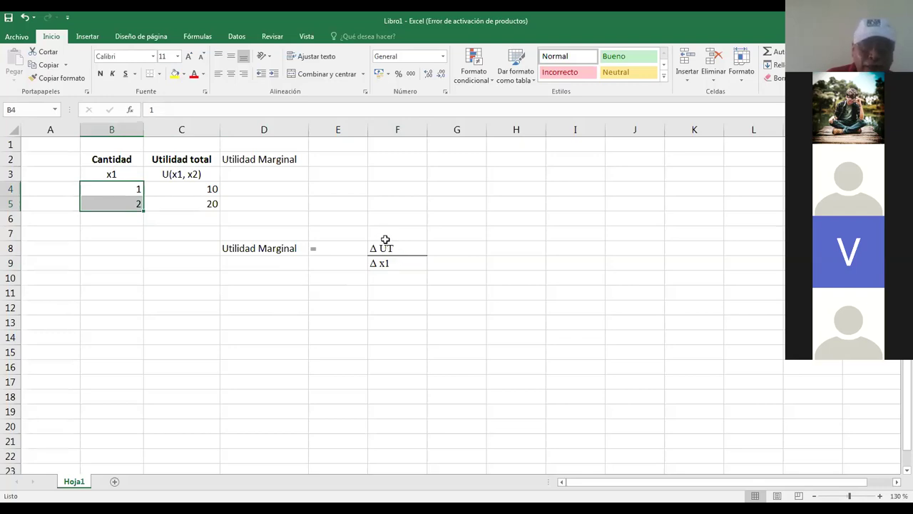
{"action": "left_click", "coordinate": [385, 243]}
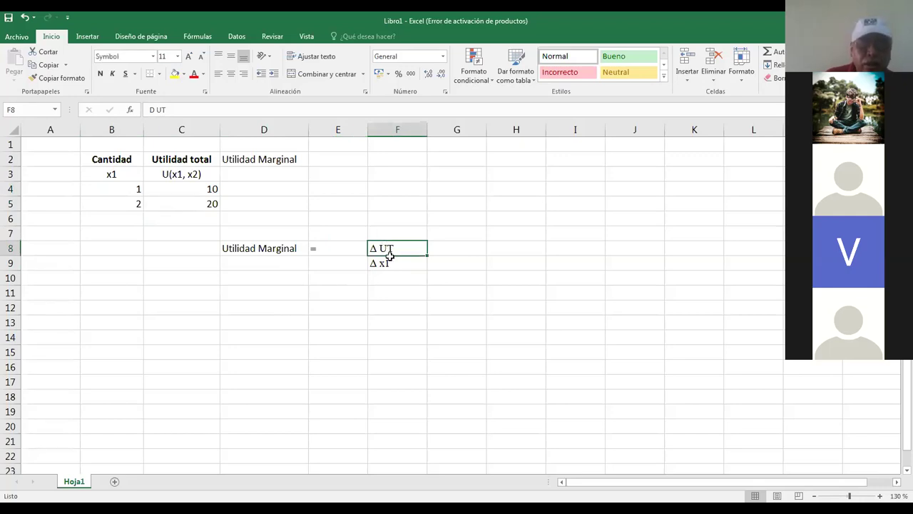
{"action": "left_click", "coordinate": [389, 263]}
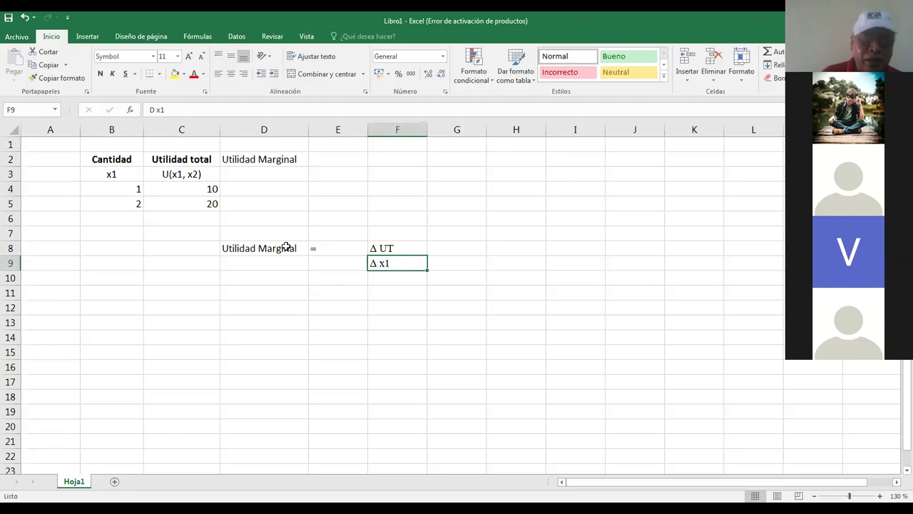
Step: Copy the "U(x1, x2)" label from cell C3 into cell B8, beside the marginal utility formula
{"action": "left_click", "coordinate": [178, 174]}
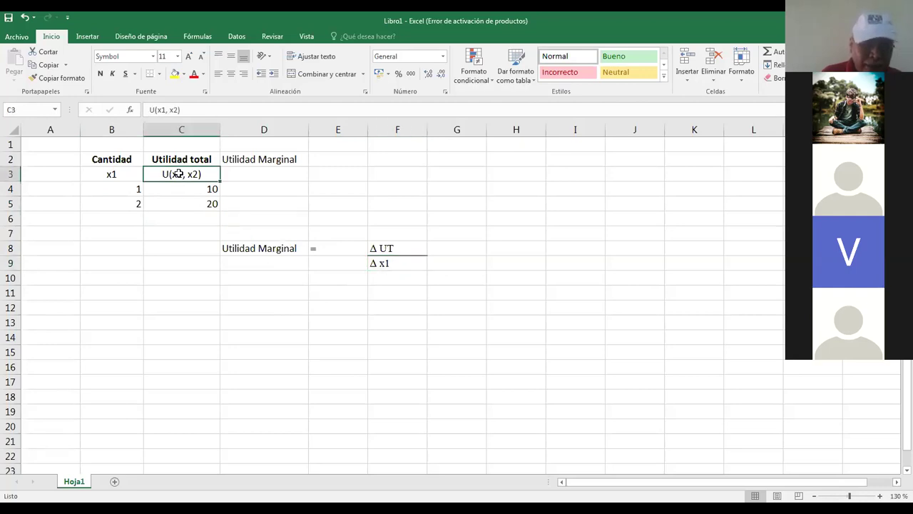
{"action": "key", "text": "ctrl+c"}
{"action": "left_click", "coordinate": [111, 243]}
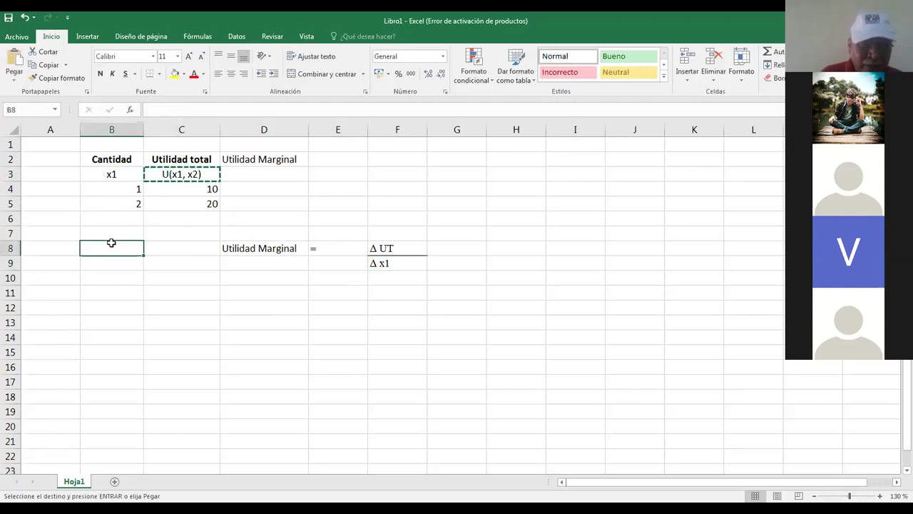
{"action": "key", "text": "ctrl+v"}
{"action": "key", "text": "Escape"}
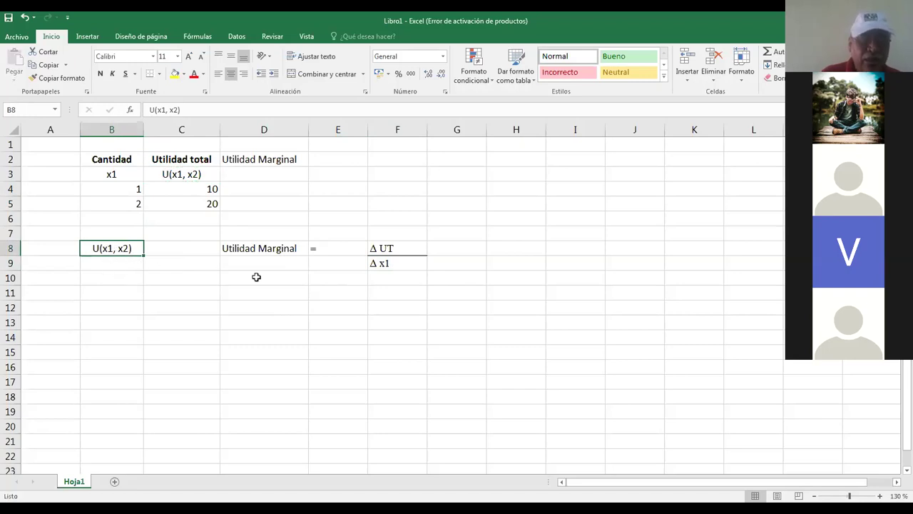
{"action": "left_click", "coordinate": [277, 245]}
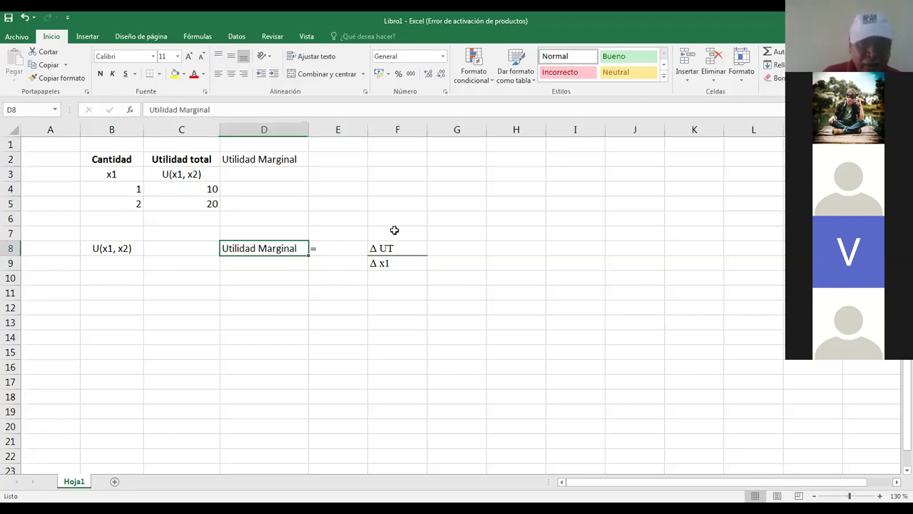
{"action": "left_click", "coordinate": [384, 275]}
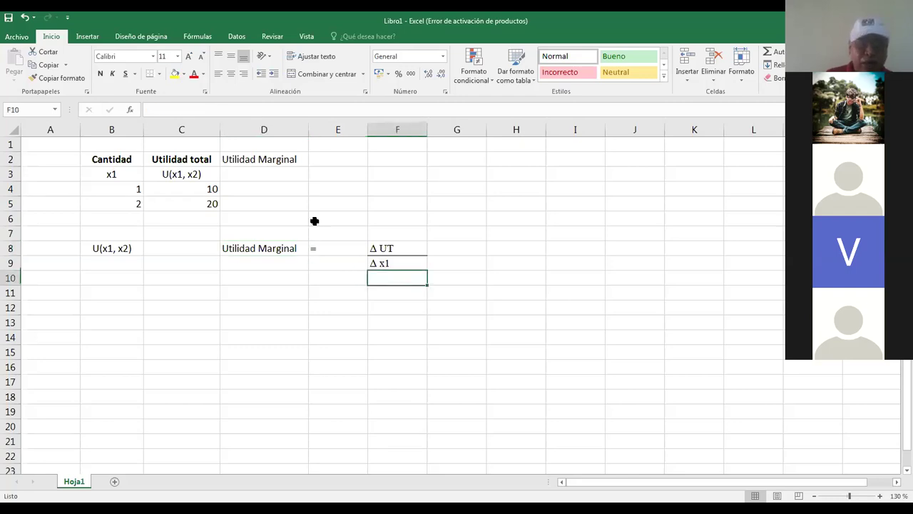
Step: Make the "Utilidad Marginal" header in cell D2 bold and widen column D slightly
{"action": "left_click", "coordinate": [285, 162]}
{"action": "left_click", "coordinate": [100, 74]}
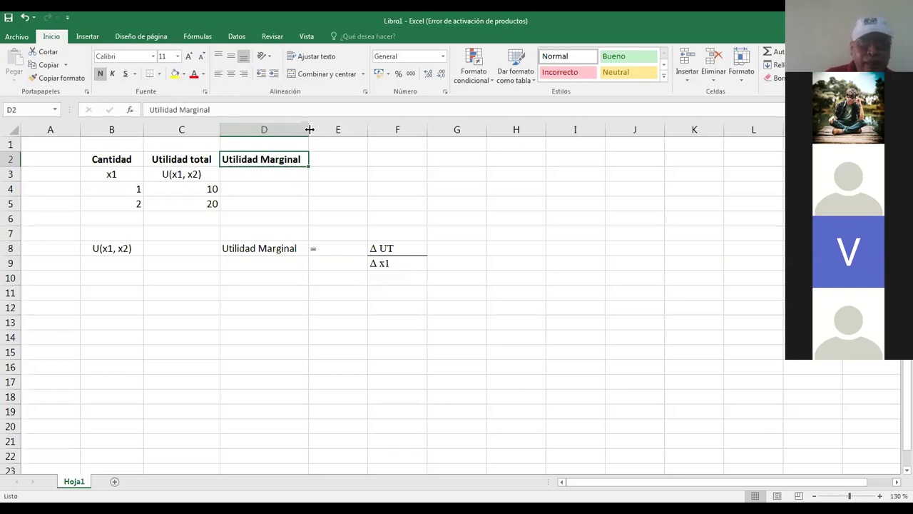
{"action": "left_click_drag", "start_coordinate": [309, 129], "coordinate": [327, 129]}
Step: Enter "----" as text in cell D4, the marginal utility for quantity 1, accepting Excel's suggested correction
{"action": "left_click", "coordinate": [273, 172]}
{"action": "left_click", "coordinate": [271, 189]}
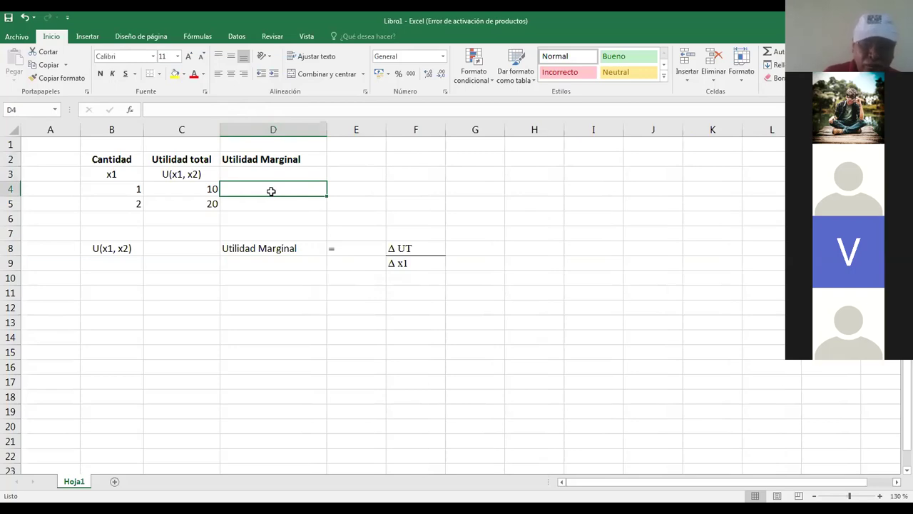
{"action": "key", "text": "alt"}
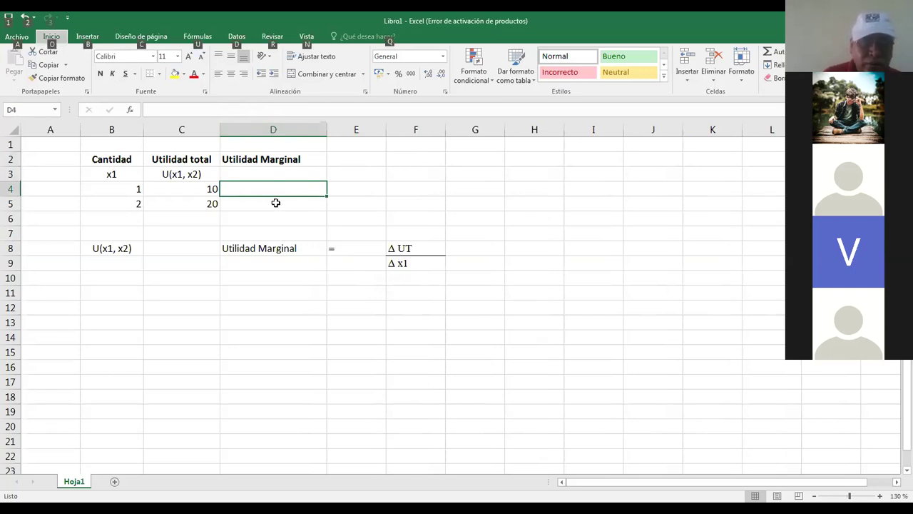
{"action": "left_click", "coordinate": [275, 204]}
{"action": "left_click", "coordinate": [280, 189]}
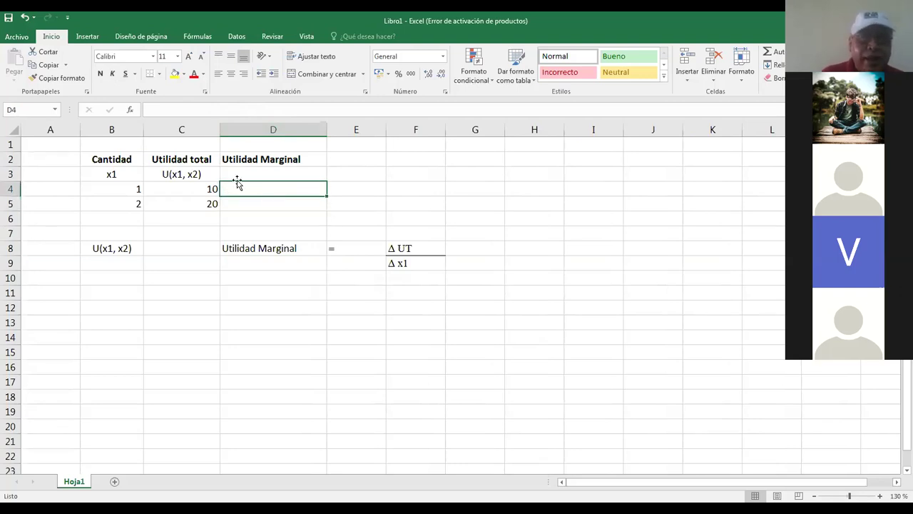
{"action": "mouse_move", "coordinate": [212, 187]}
{"action": "left_mouse_down"}
{"action": "mouse_move", "coordinate": [200, 175]}
{"action": "mouse_move", "coordinate": [213, 187]}
{"action": "left_mouse_up"}
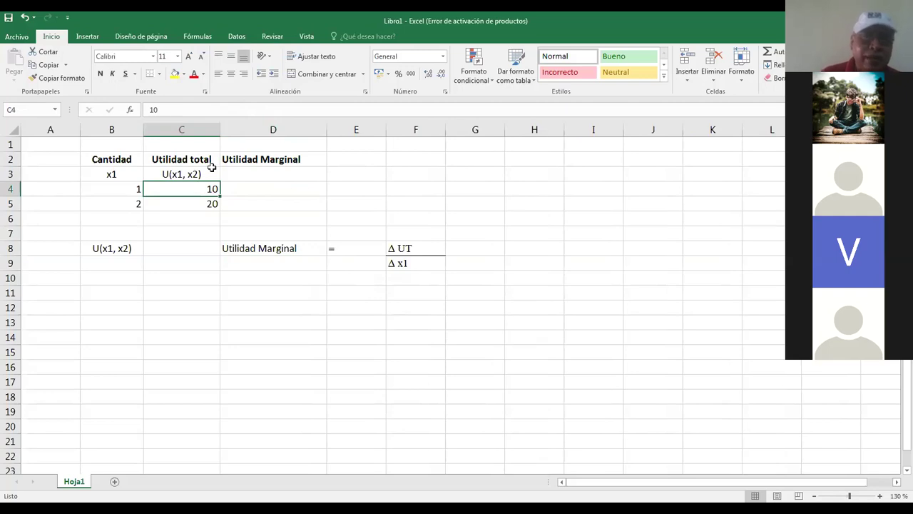
{"action": "left_click", "coordinate": [247, 190]}
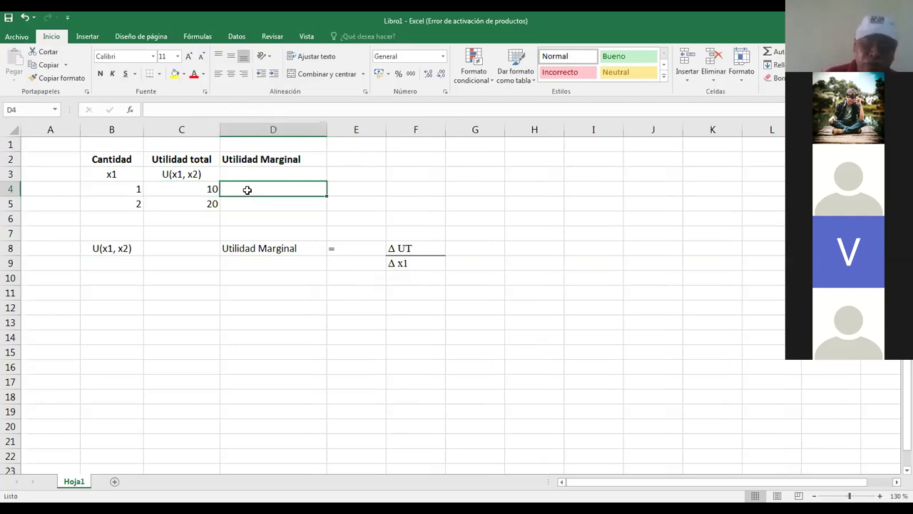
{"action": "type", "text": "----"}
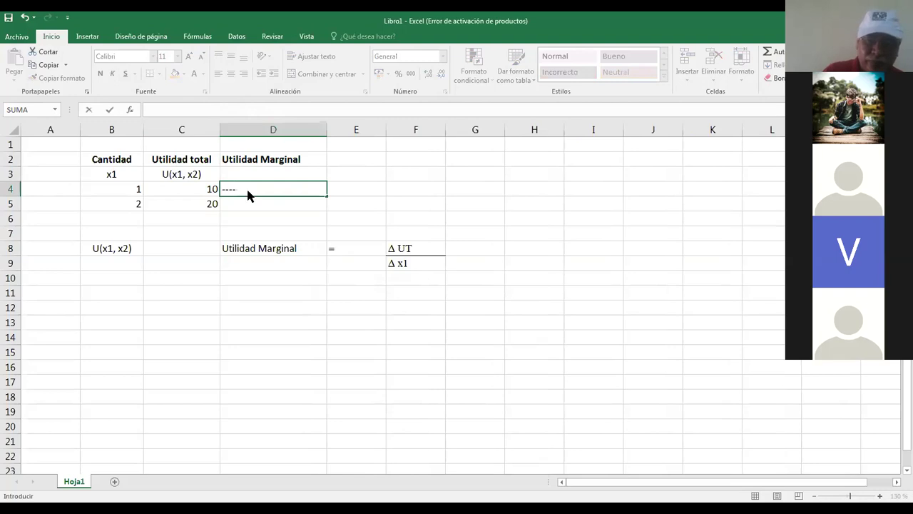
{"action": "key", "text": "Return"}
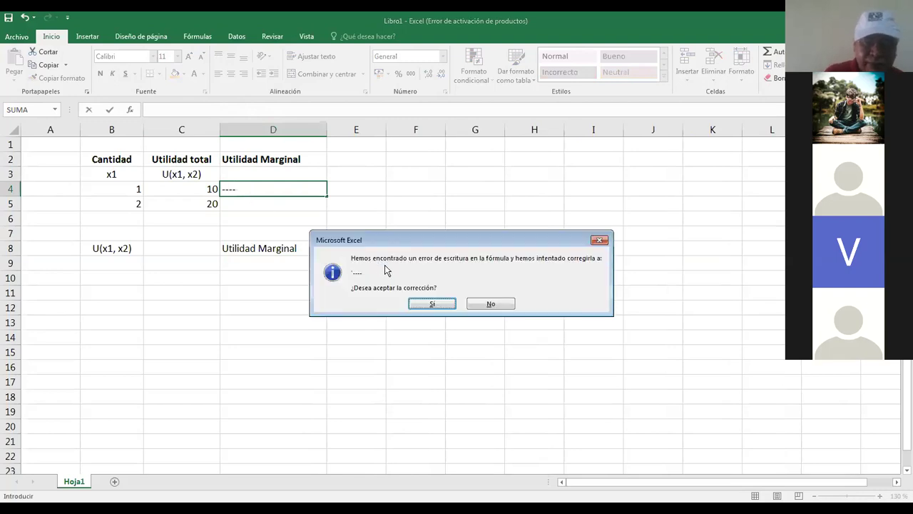
{"action": "left_click", "coordinate": [427, 306]}
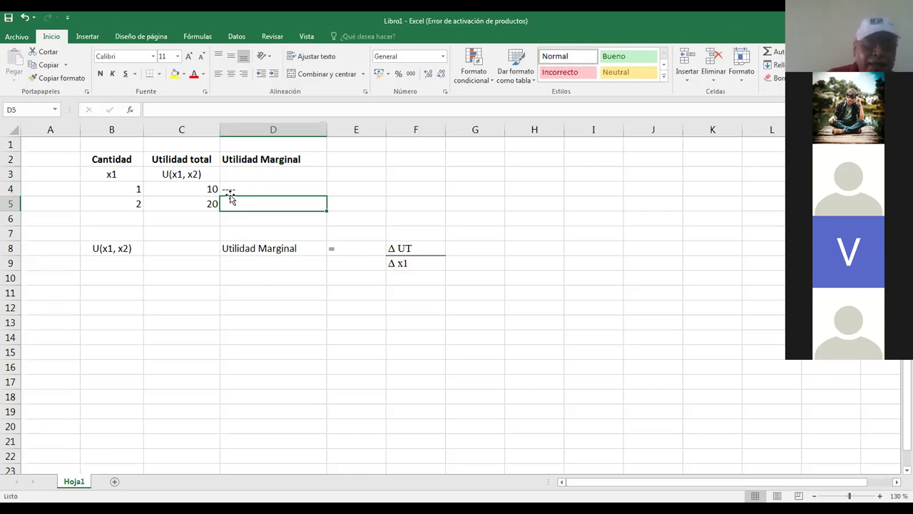
Step: Examine the change in total utility across C4:C5 and the change in quantity across B4:B5
{"action": "left_click_drag", "start_coordinate": [211, 191], "coordinate": [211, 202]}
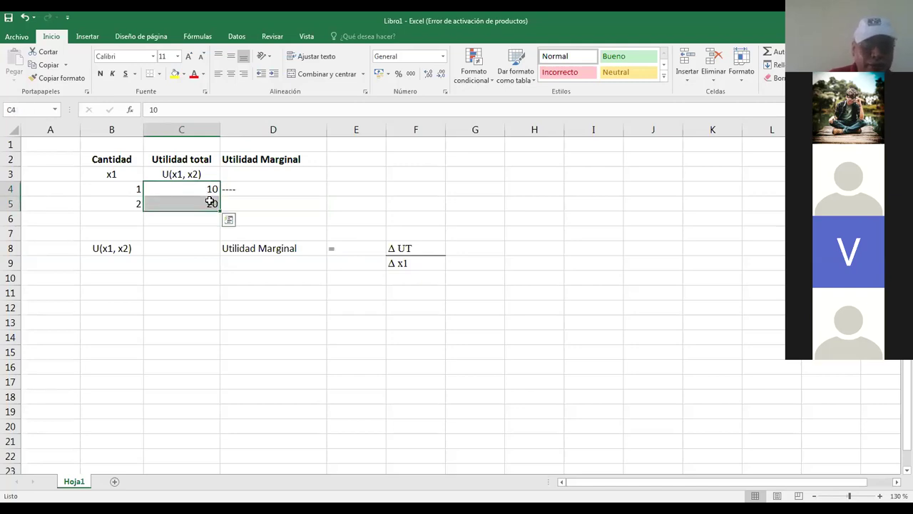
{"action": "left_click", "coordinate": [211, 214]}
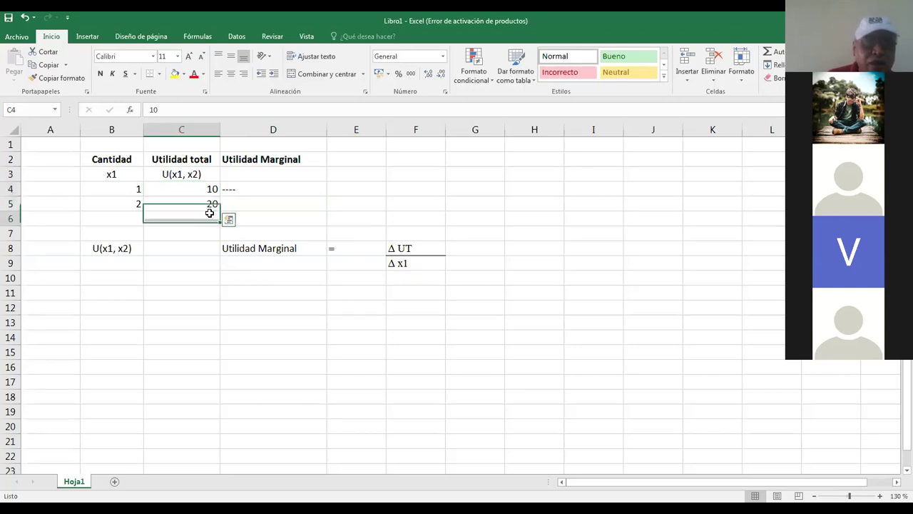
{"action": "left_click", "coordinate": [208, 204]}
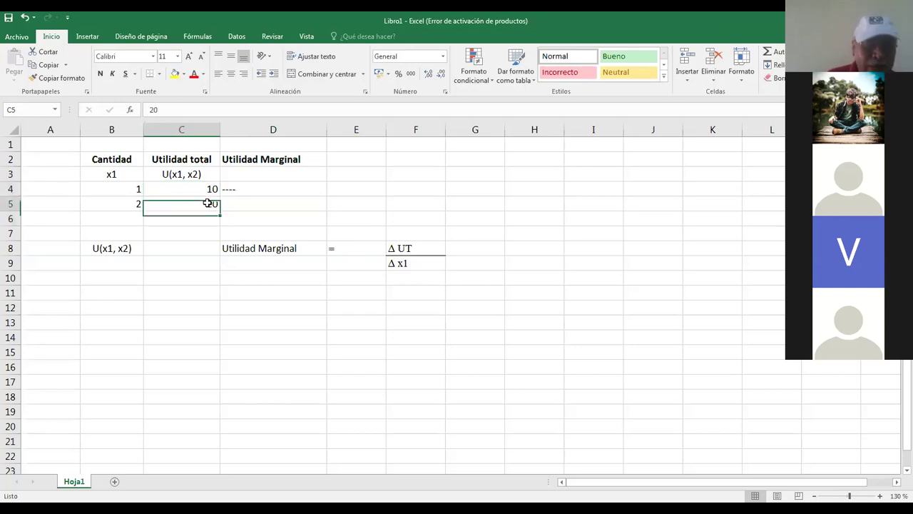
{"action": "left_click", "coordinate": [202, 184], "text": "shift"}
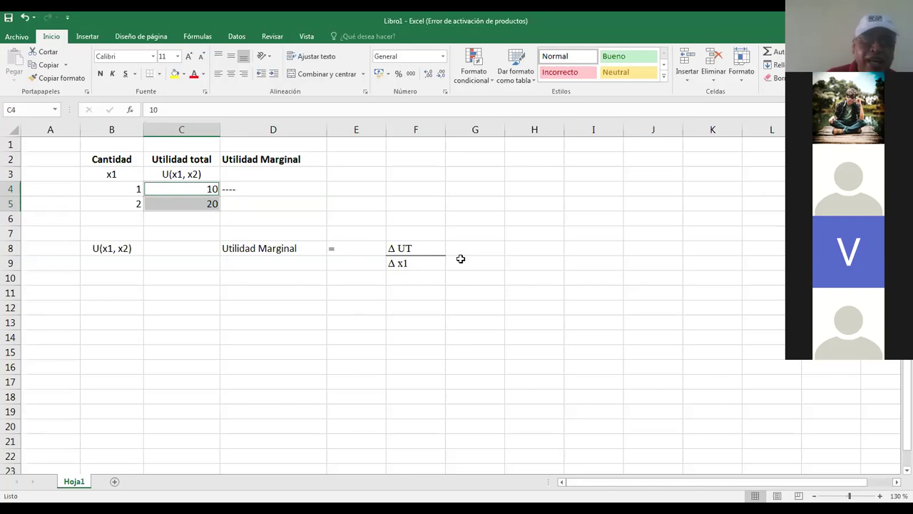
{"action": "left_click", "coordinate": [321, 216]}
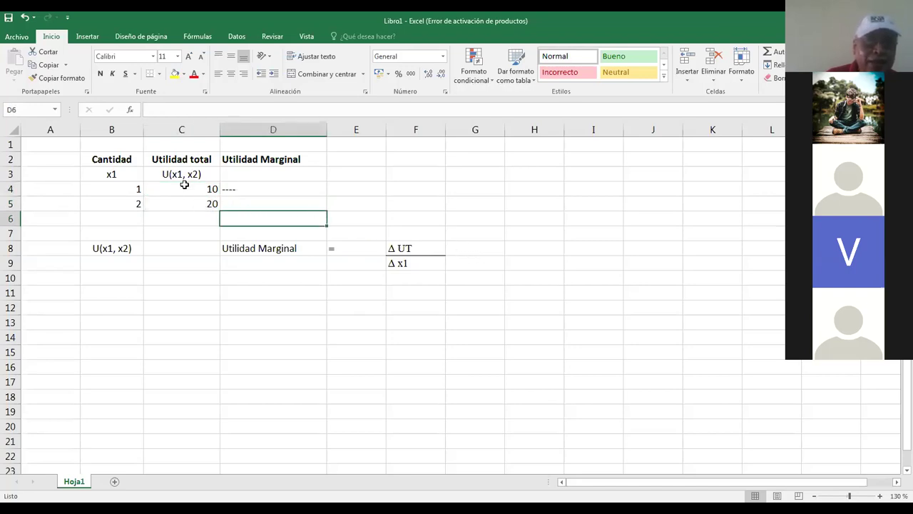
{"action": "left_click_drag", "start_coordinate": [139, 189], "coordinate": [140, 204]}
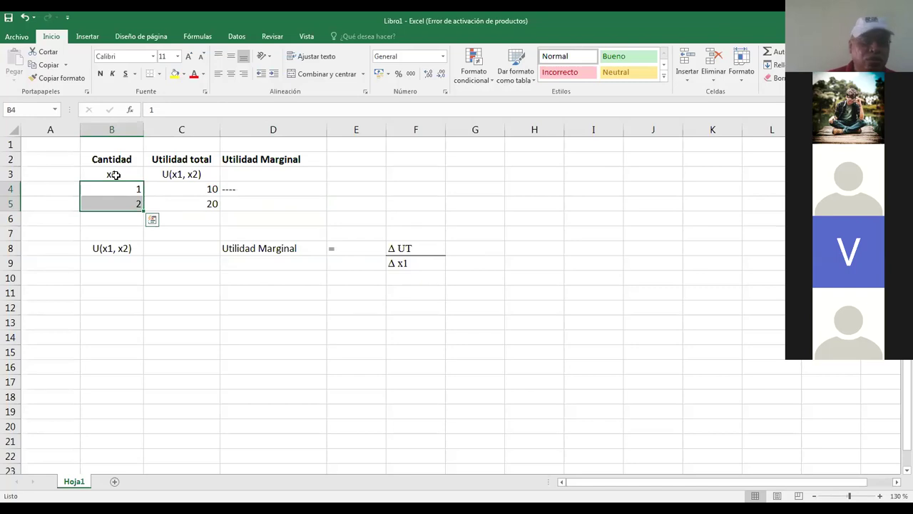
{"action": "key", "text": "ctrl+q"}
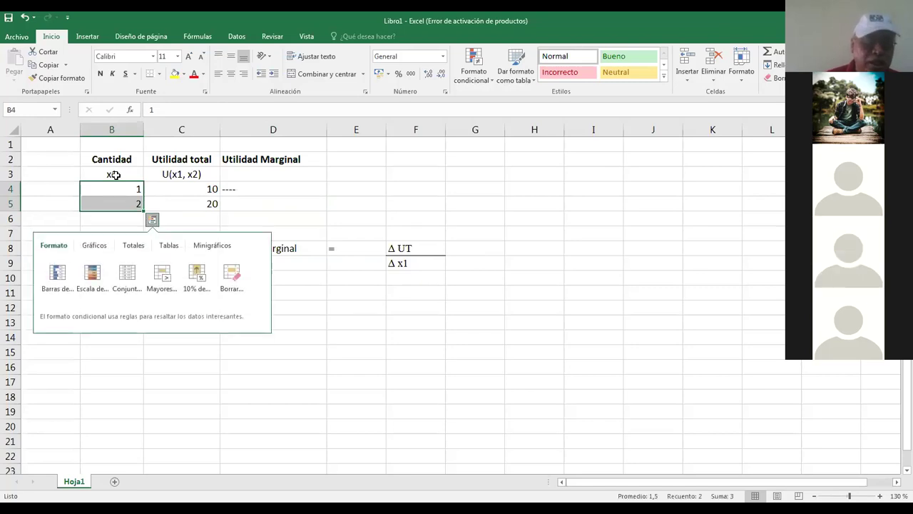
{"action": "left_click", "coordinate": [120, 219]}
{"action": "left_click", "coordinate": [125, 206]}
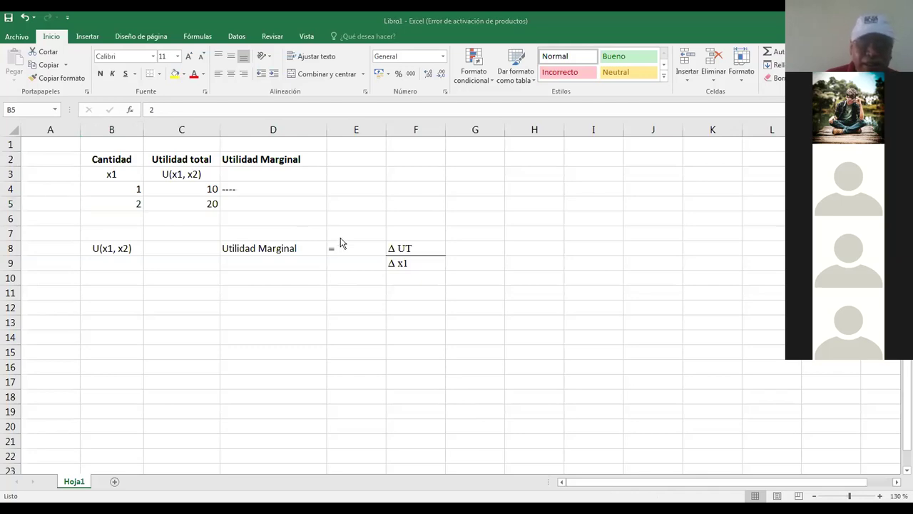
Step: Enter 10 in cell D5 as the marginal utility for quantity 2
{"action": "left_click", "coordinate": [307, 204]}
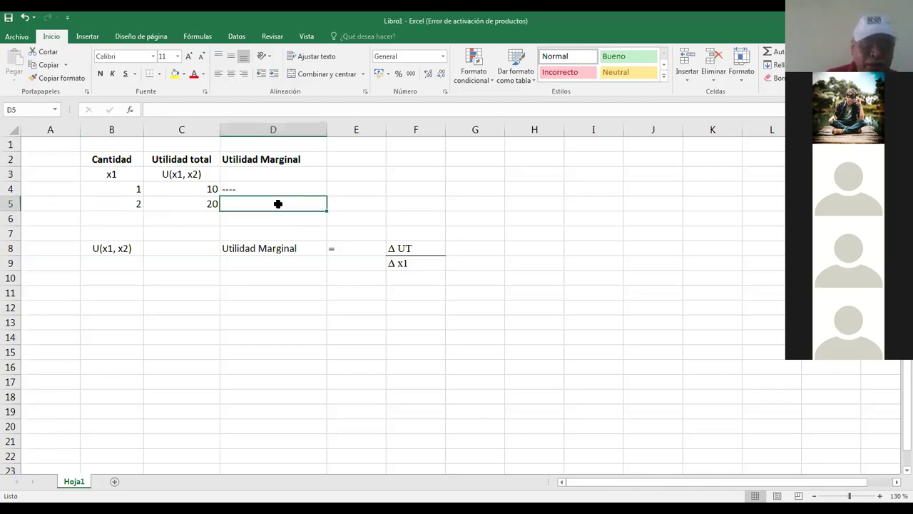
{"action": "type", "text": "10"}
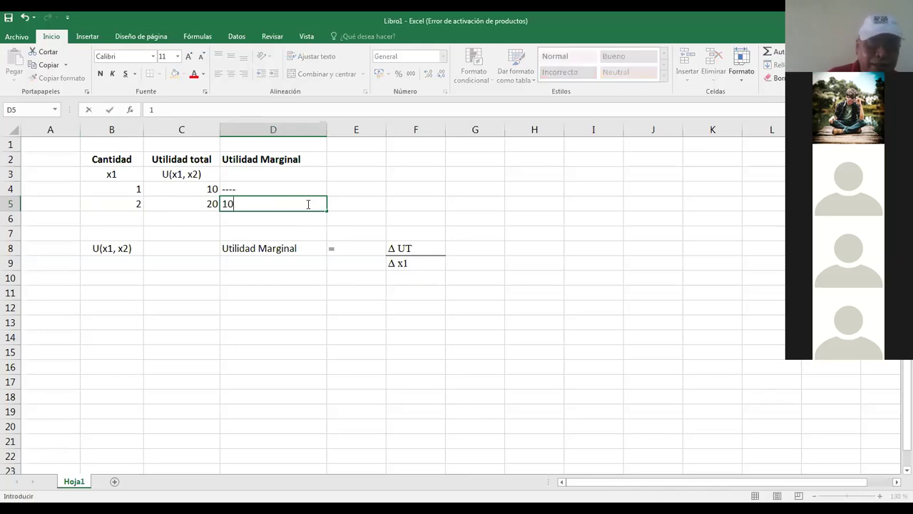
{"action": "key", "text": "Return"}
{"action": "key", "text": "Return"}
{"action": "left_click", "coordinate": [308, 204]}
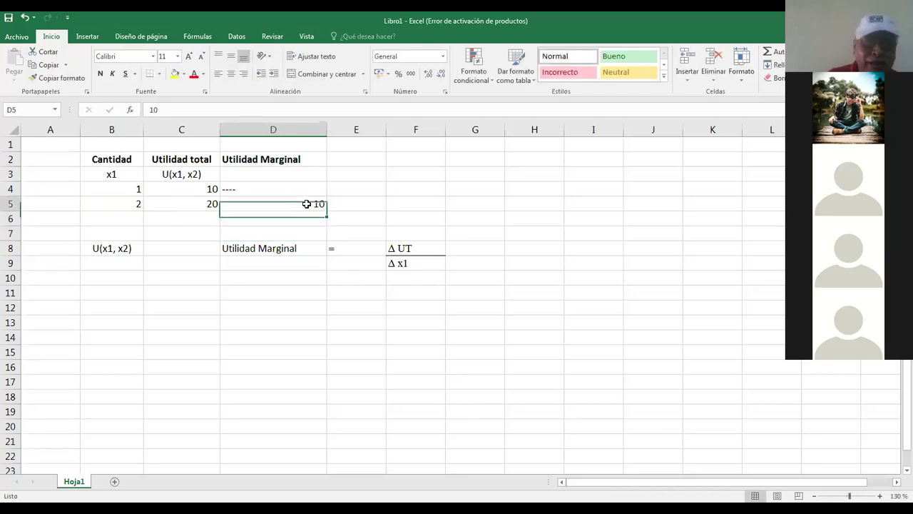
{"action": "left_click", "coordinate": [403, 248]}
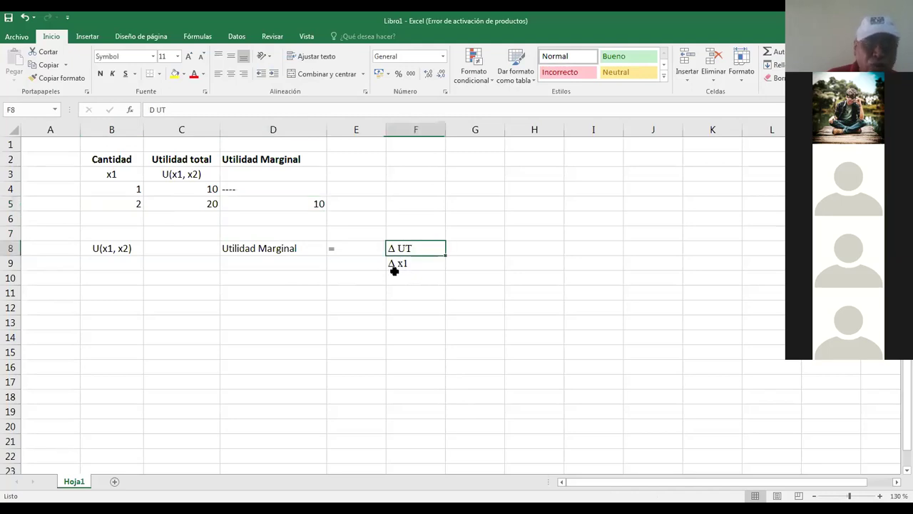
Step: Review total utility and quantity in B4:C5 against the Utilidad Marginal formula starting in D8
{"action": "left_click", "coordinate": [207, 191]}
{"action": "mouse_move", "coordinate": [207, 194]}
{"action": "left_mouse_down"}
{"action": "mouse_move", "coordinate": [208, 205]}
{"action": "mouse_move", "coordinate": [196, 206]}
{"action": "left_mouse_up"}
{"action": "left_click_drag", "start_coordinate": [126, 188], "coordinate": [127, 202], "text": "ctrl"}
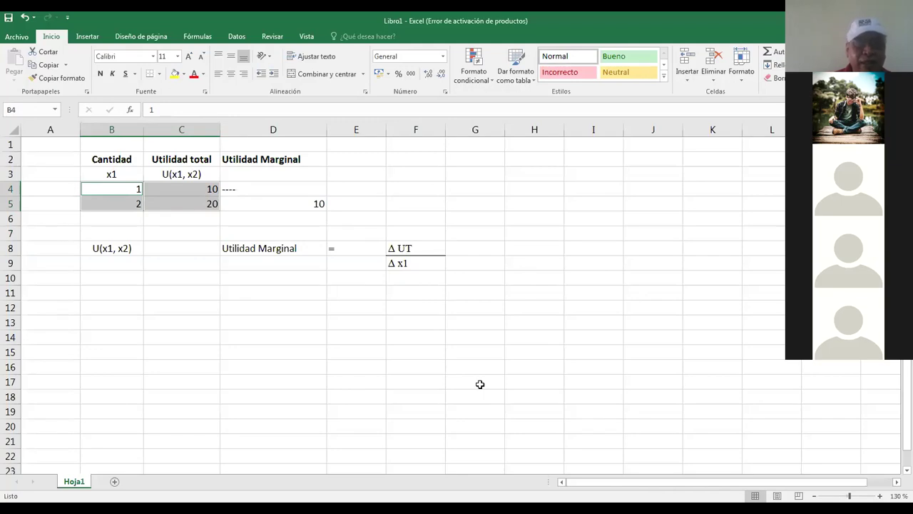
{"action": "left_click", "coordinate": [286, 246]}
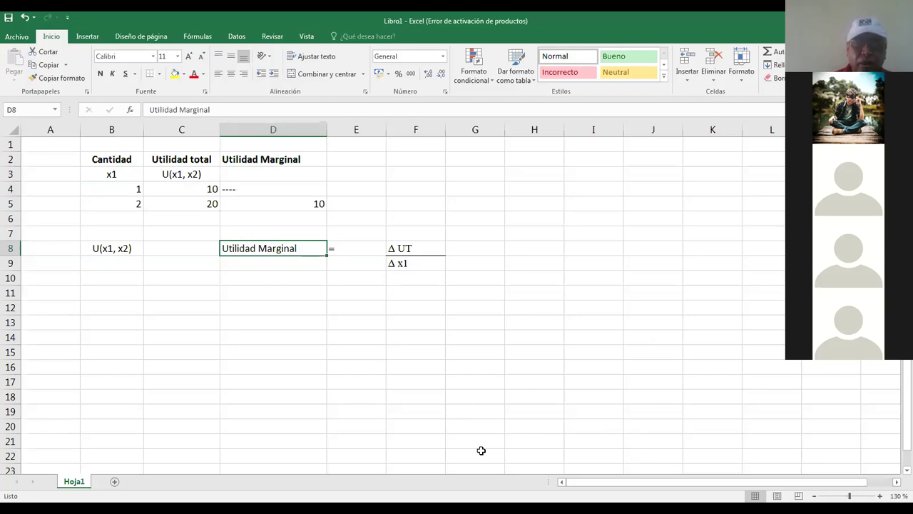
{"action": "left_click", "coordinate": [472, 222]}
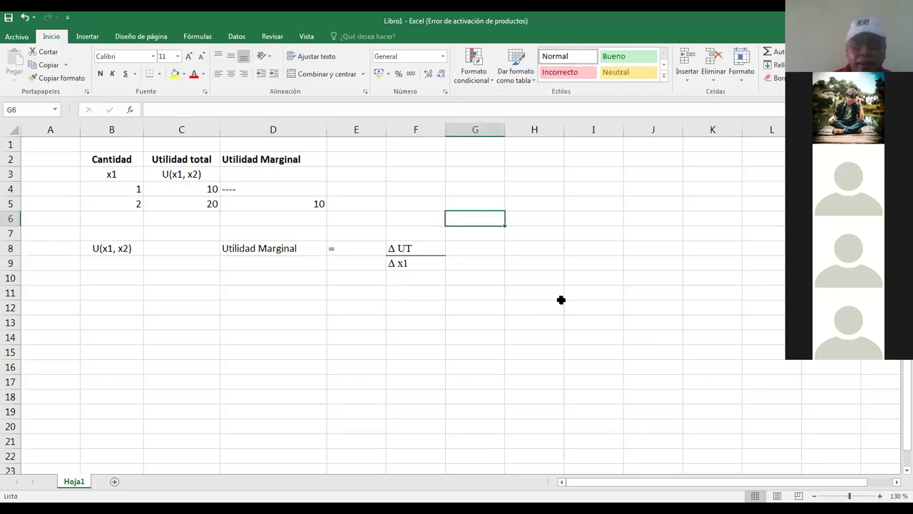
{"action": "left_click", "coordinate": [409, 309]}
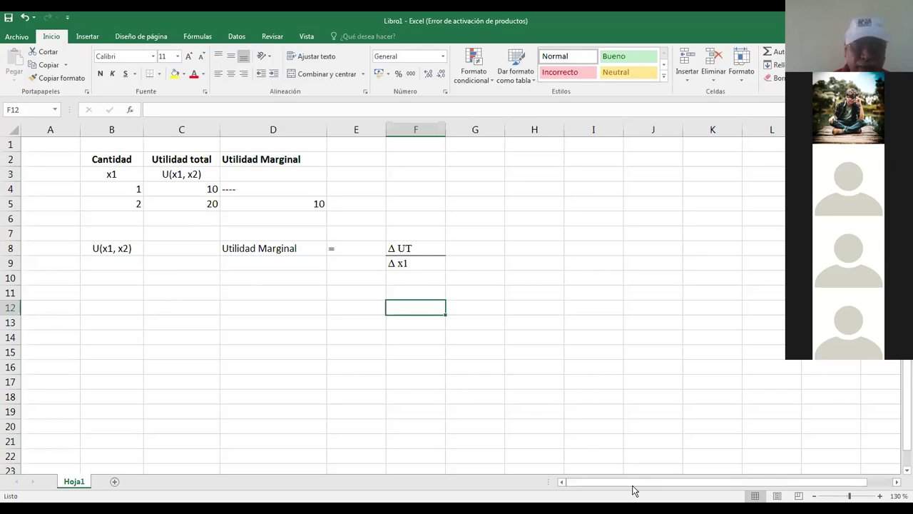
Step: Switch to the PowerPoint presentation, run the slide show from slide 14, and display the whiteboard photo covering the Lagrange multiplier method
{"action": "left_click", "coordinate": [242, 273]}
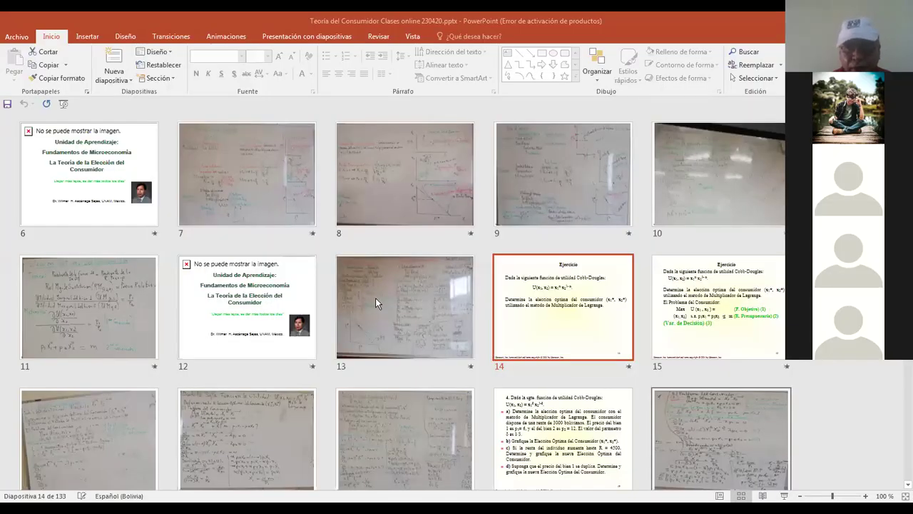
{"action": "left_click", "coordinate": [786, 495]}
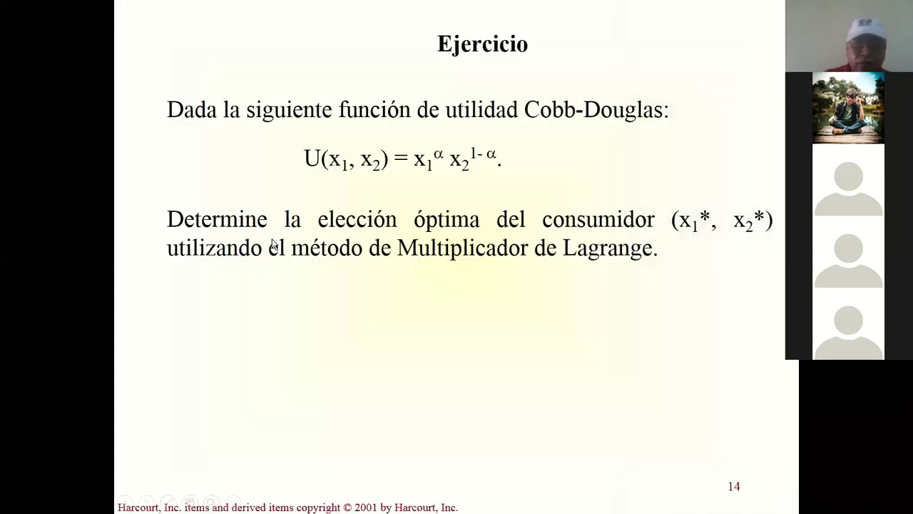
{"action": "left_click", "coordinate": [273, 245]}
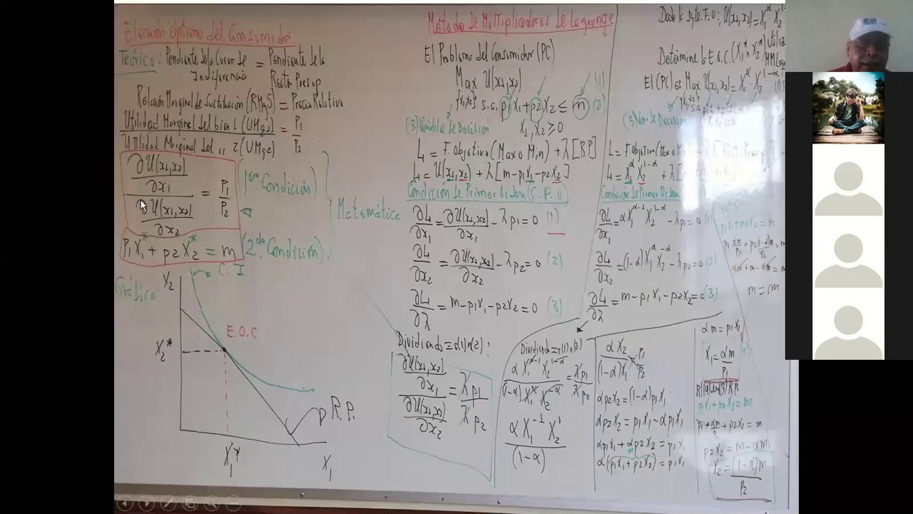